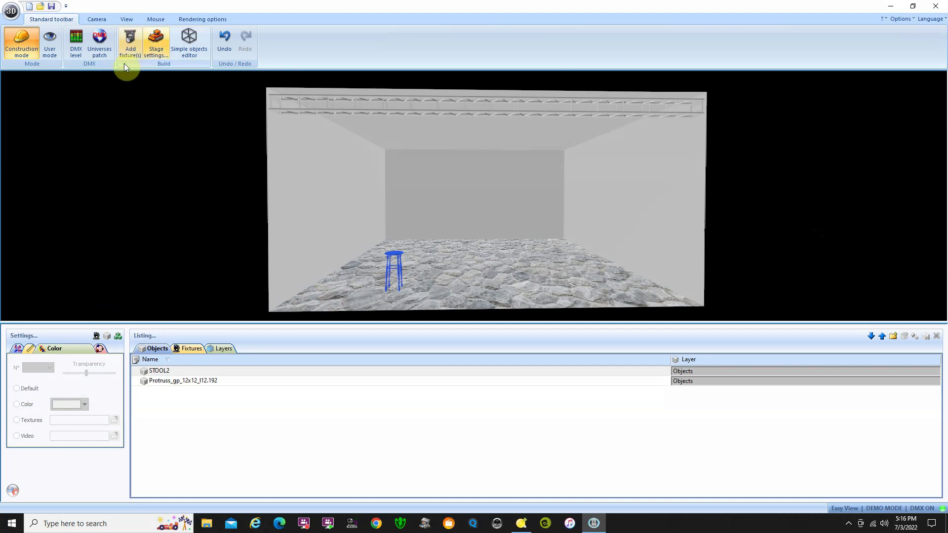
Step: In the patch manager, select the etc source4 36 profile from the _generic library
left_click(95, 336)
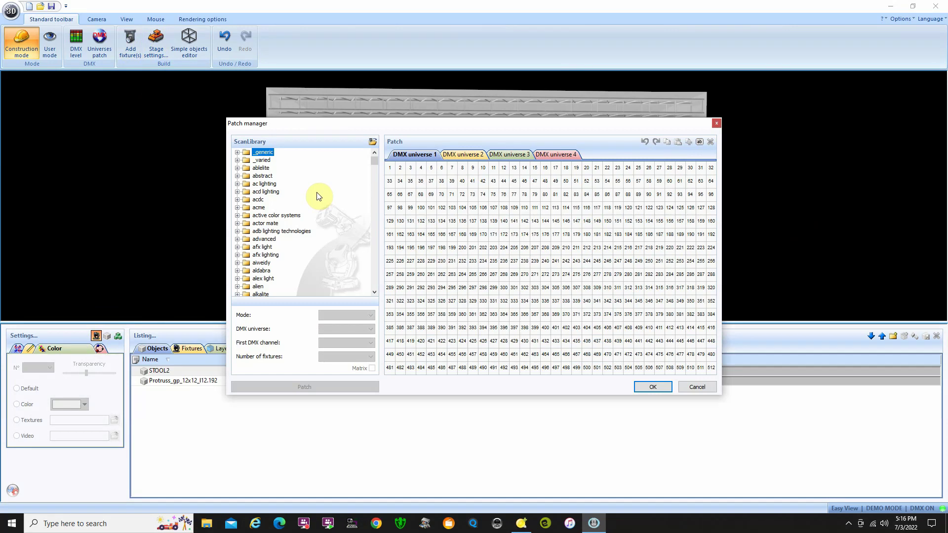
left_click(237, 152)
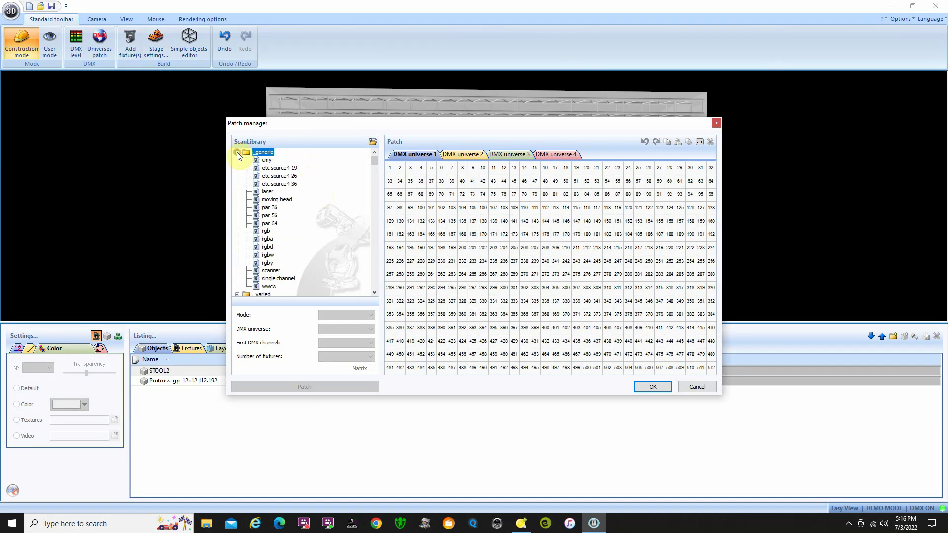
left_click(285, 184)
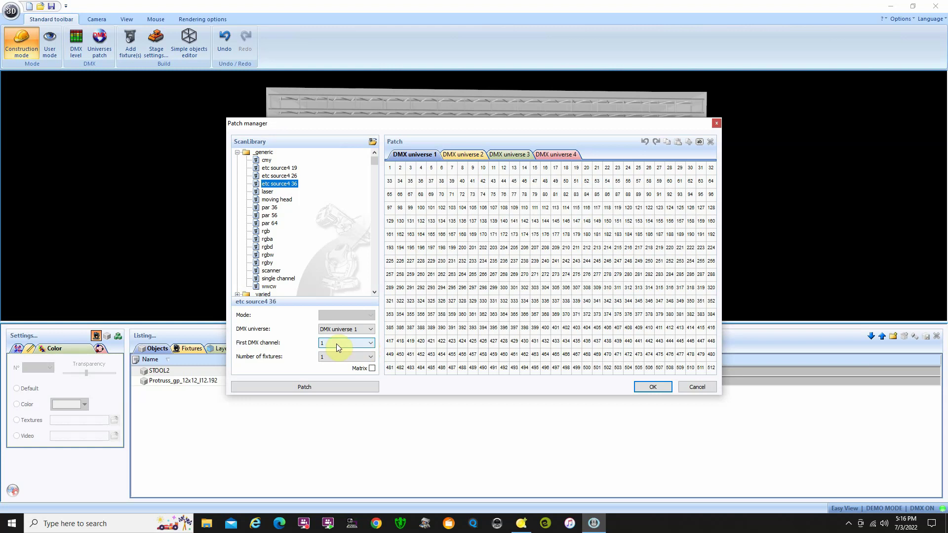
Step: Patch 4 fixtures starting at DMX channel 11 (channels 11–14) and confirm
left_click(370, 343)
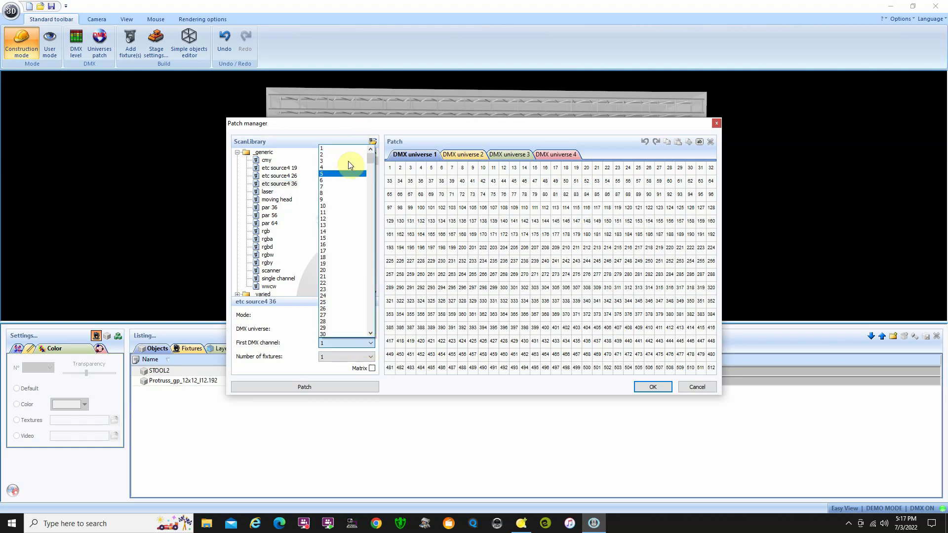
left_click(345, 212)
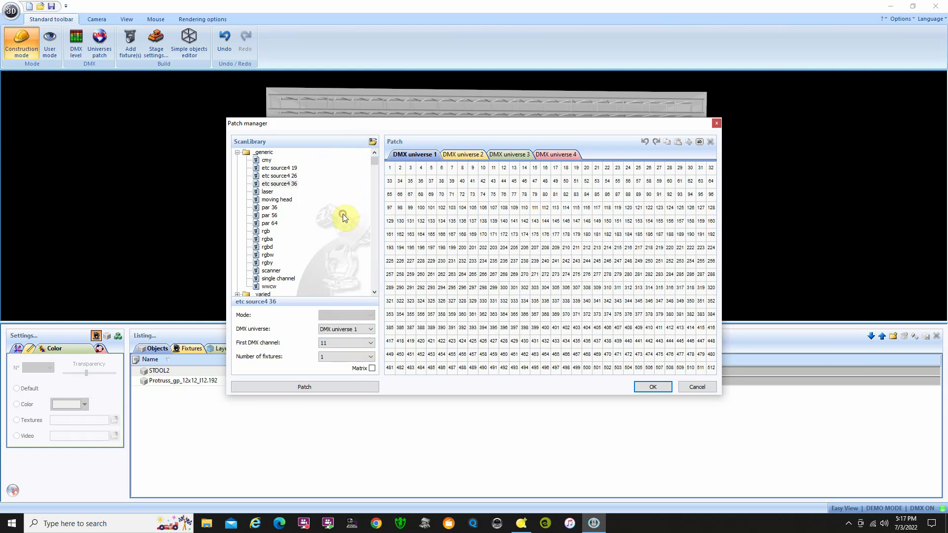
left_click(371, 357)
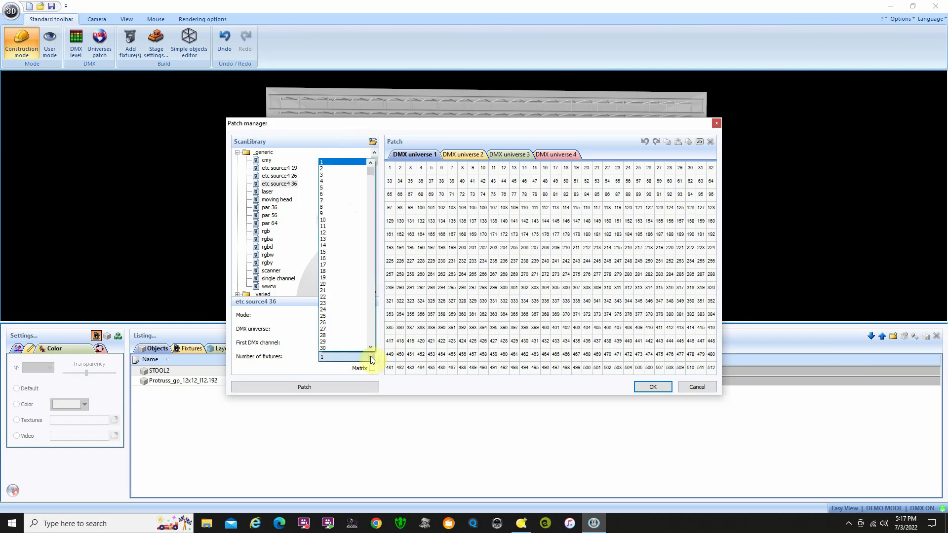
left_click(338, 182)
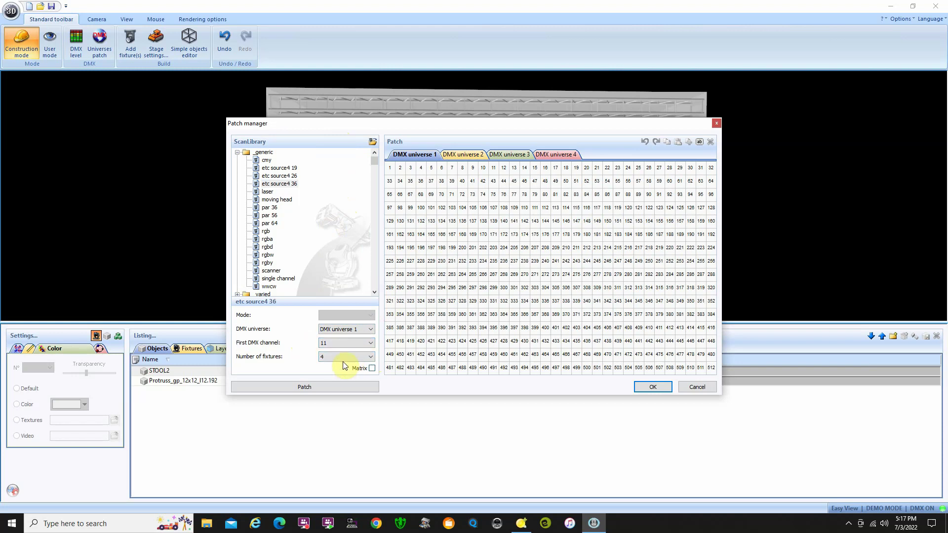
left_click(328, 389)
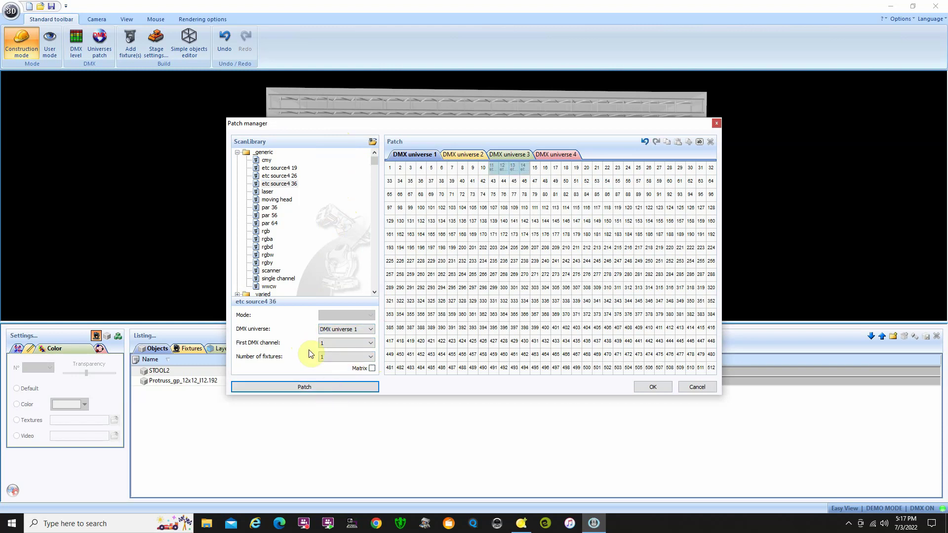
left_click(652, 388)
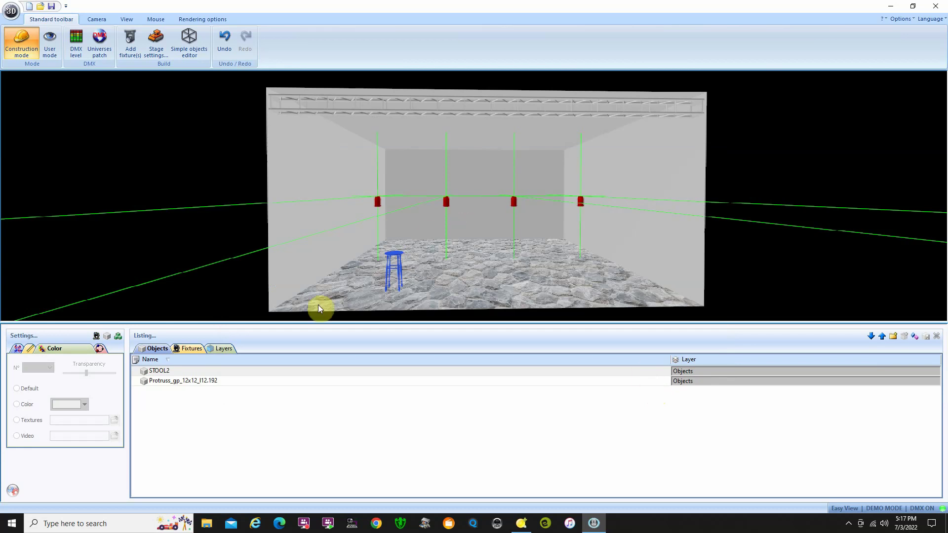
Step: In the Positions wizard, lay the four fixtures out as a Line with width 5.78
left_click(100, 349)
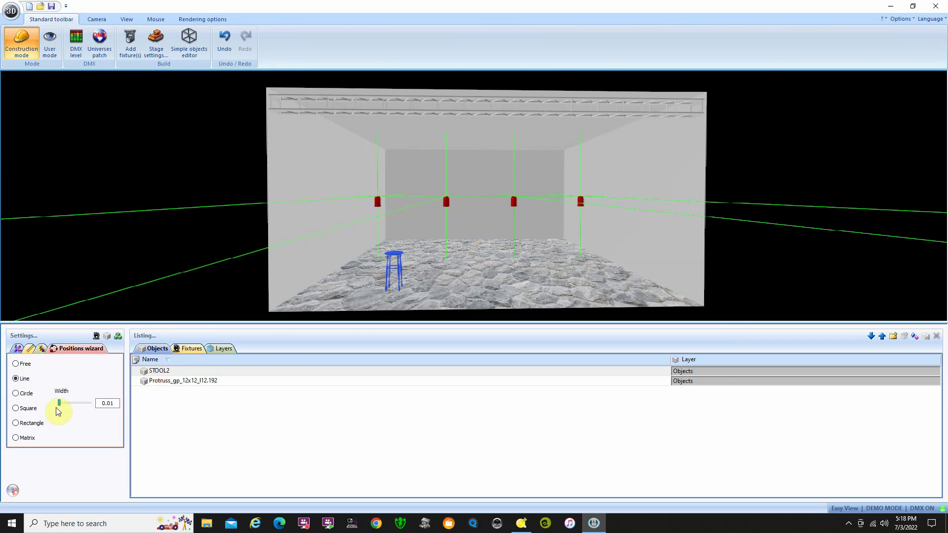
mouse_move(60, 404)
left_mouse_down()
mouse_move(79, 401)
mouse_move(71, 404)
left_mouse_up()
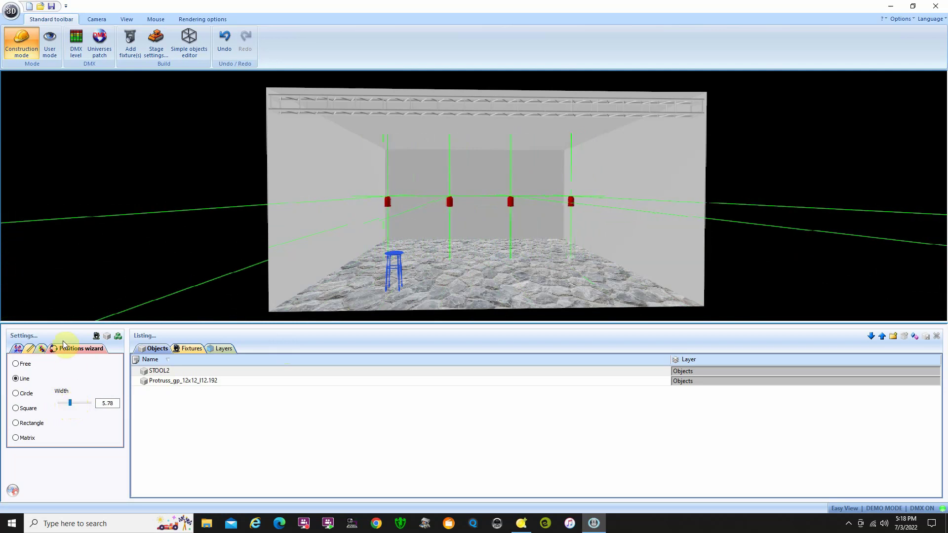
left_click(15, 364)
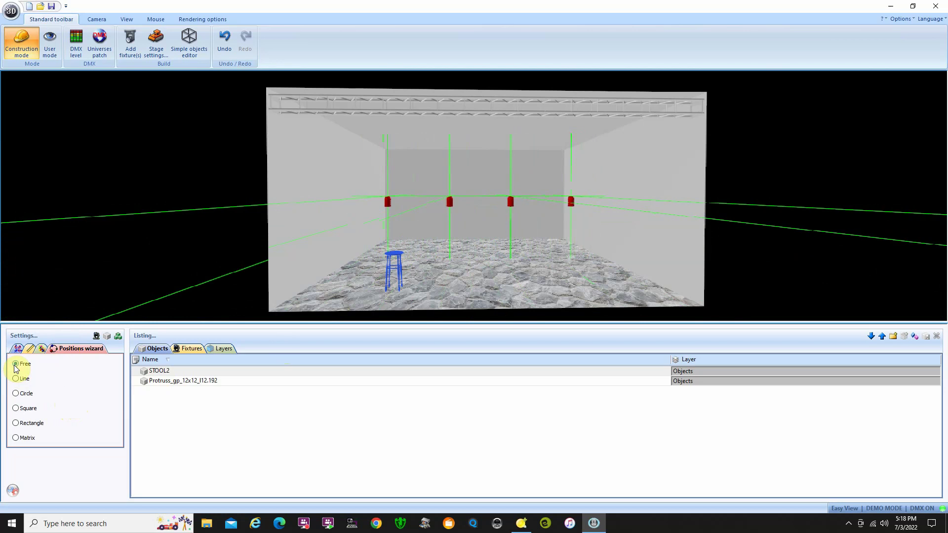
left_click(15, 378)
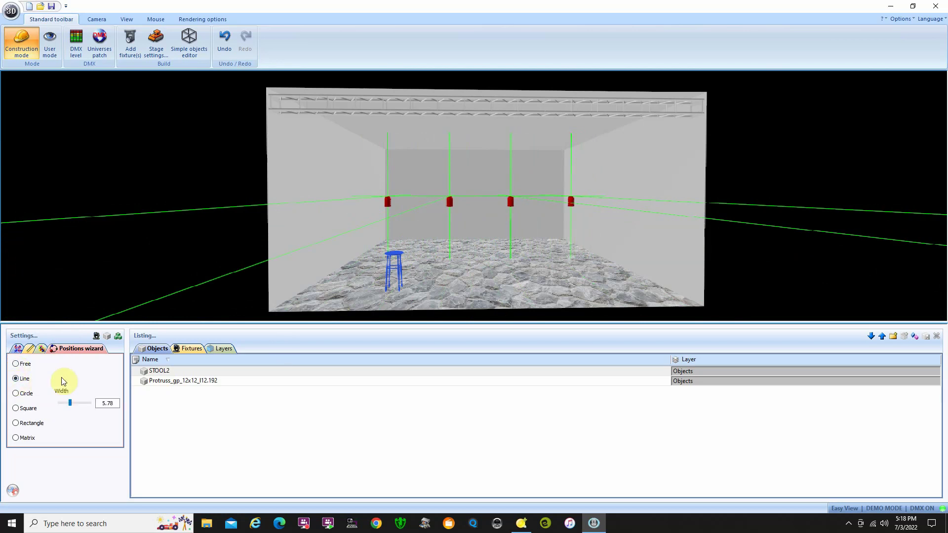
Step: In the Location settings, bring the fixtures' Z to 0 and raise them toward the truss
left_click(30, 349)
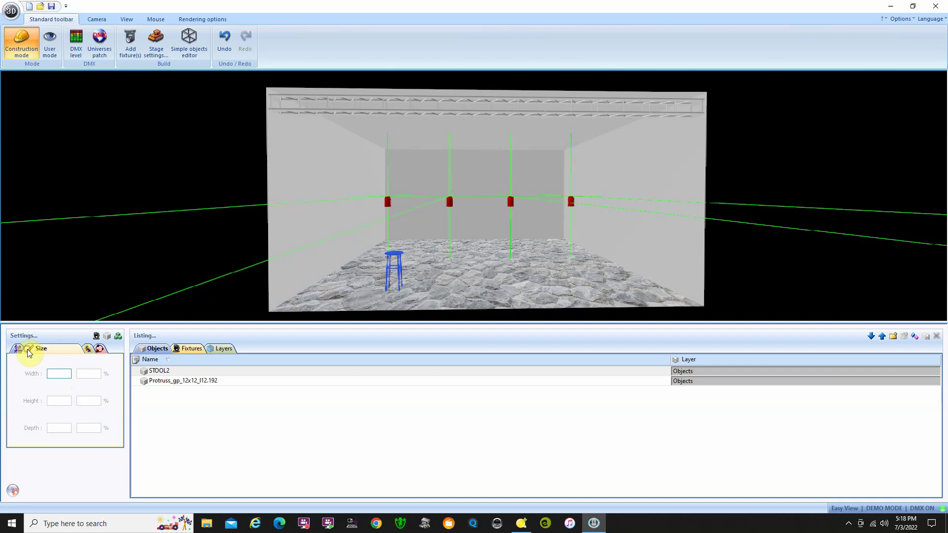
left_click(18, 349)
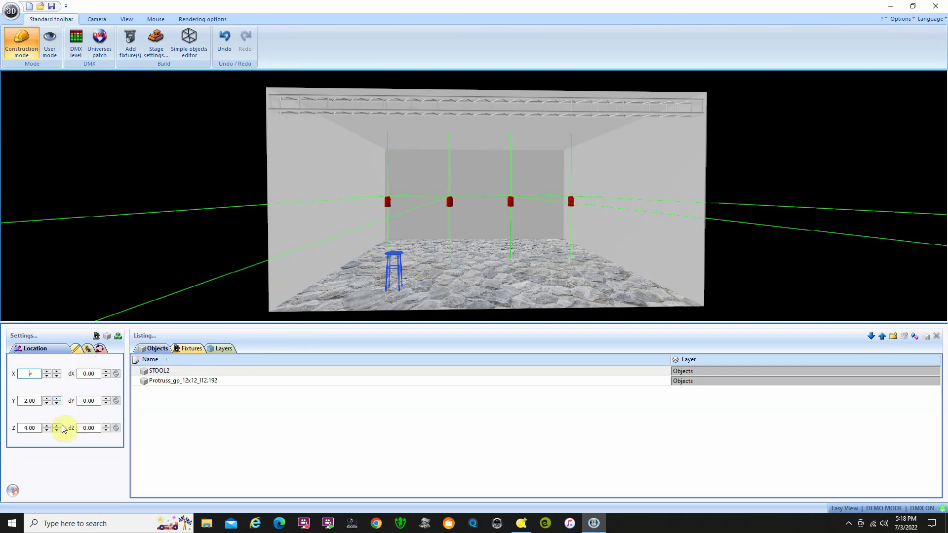
left_click(47, 431)
left_click(47, 431)
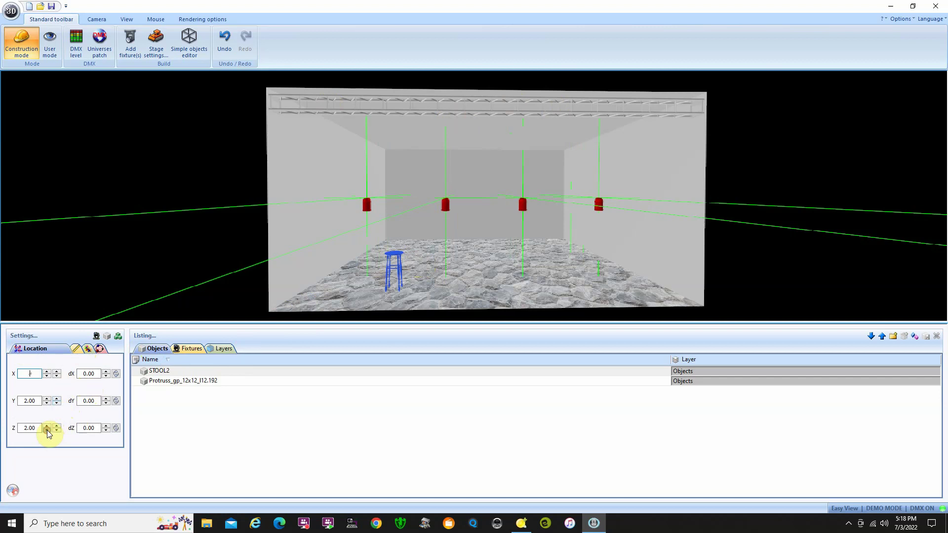
left_click(46, 431)
left_click(46, 431)
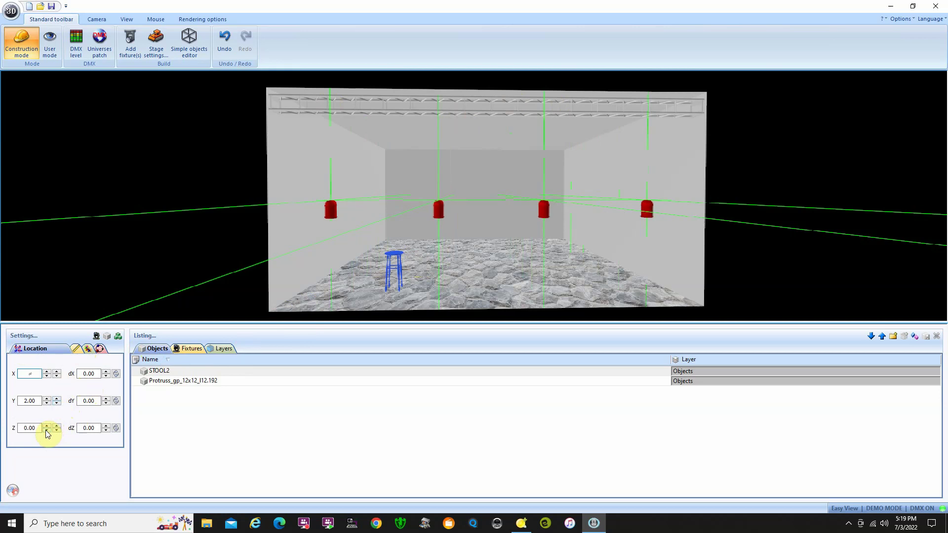
left_click(46, 398)
left_click(46, 399)
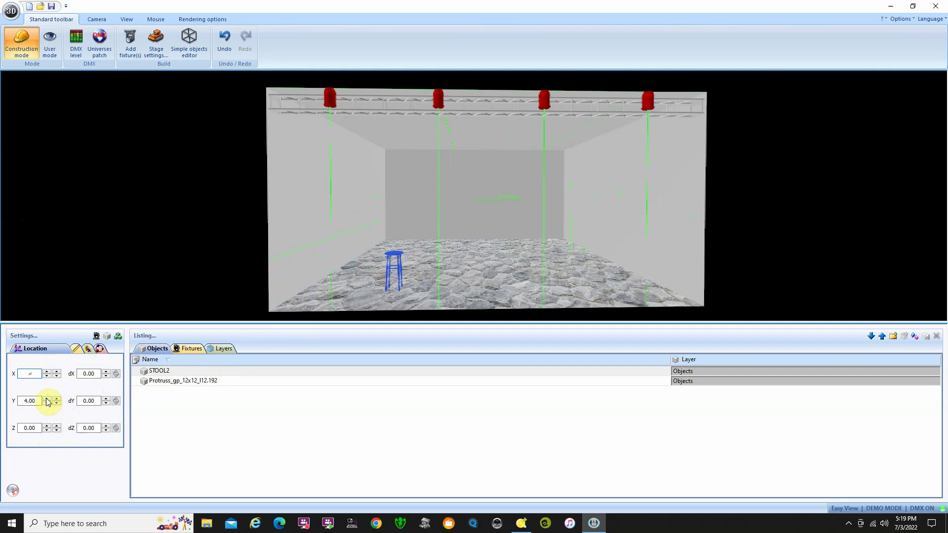
left_click_drag(178, 218, 303, 236)
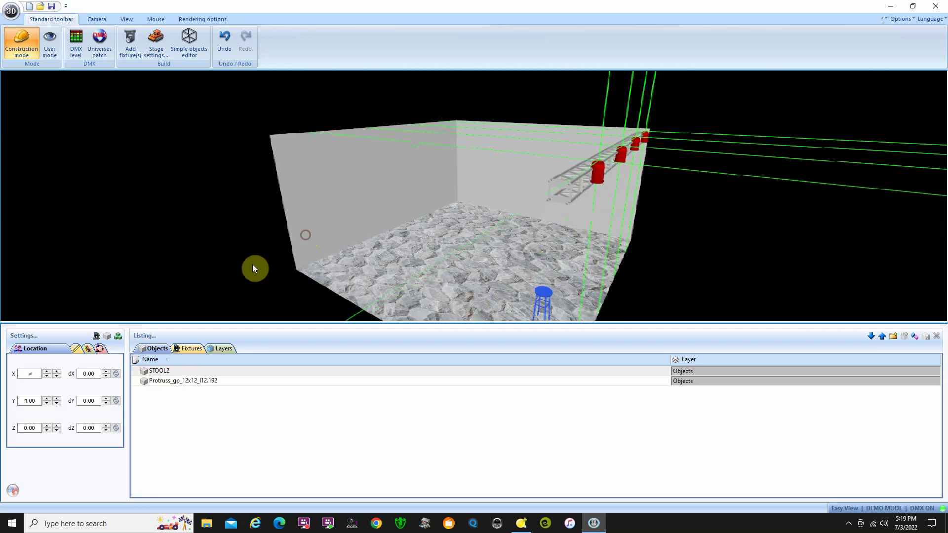
left_click(99, 392)
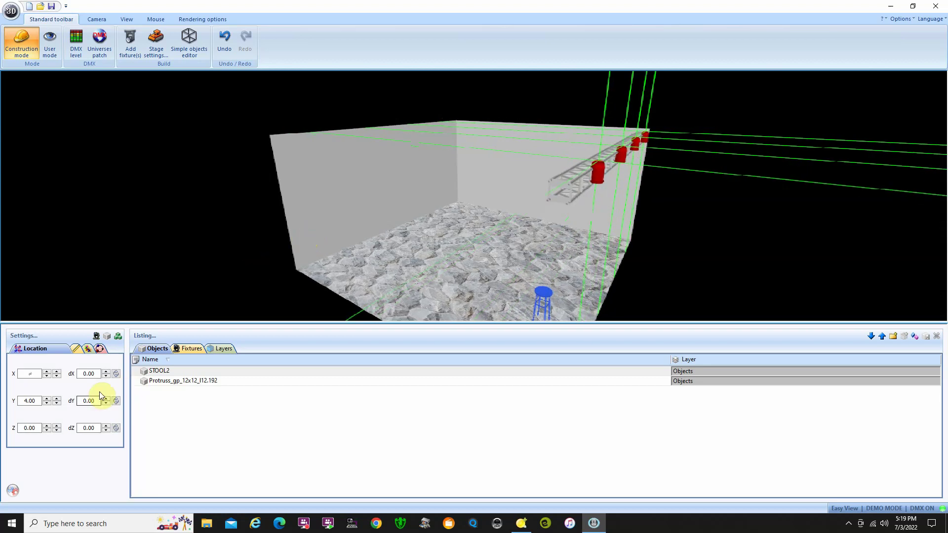
Step: Set the fixtures' Z to 0.15 and height Y to 3.70, just below the truss
left_click(57, 426)
left_click(56, 425)
left_click(56, 425)
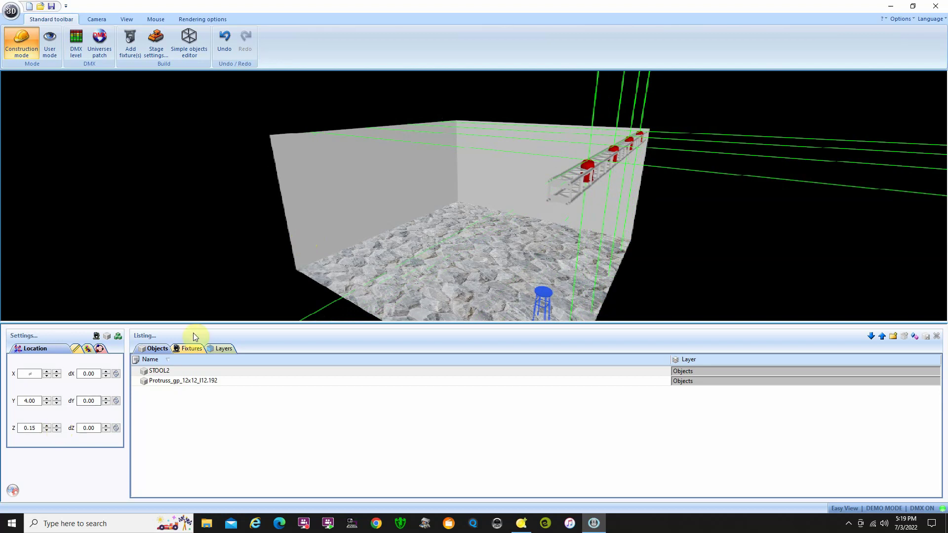
left_click_drag(223, 306, 87, 312)
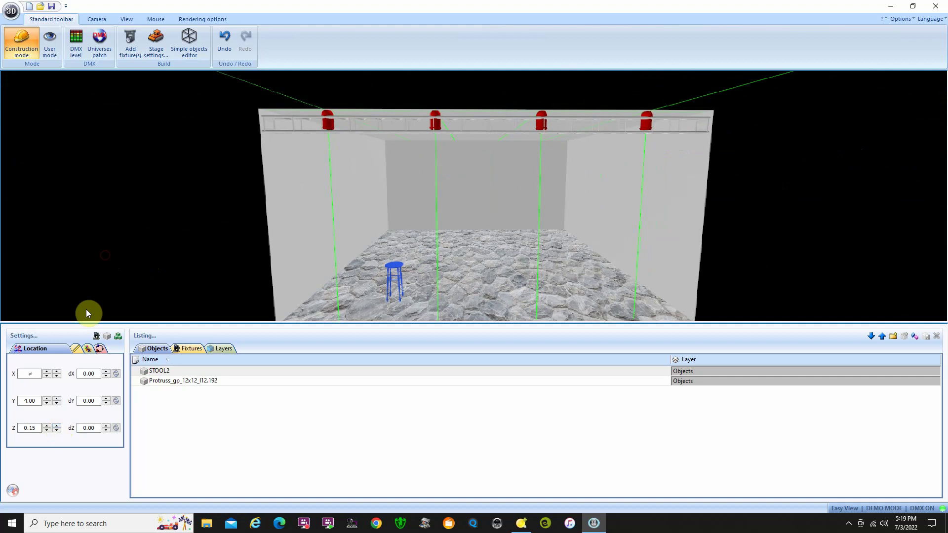
left_click(57, 403)
left_click(57, 404)
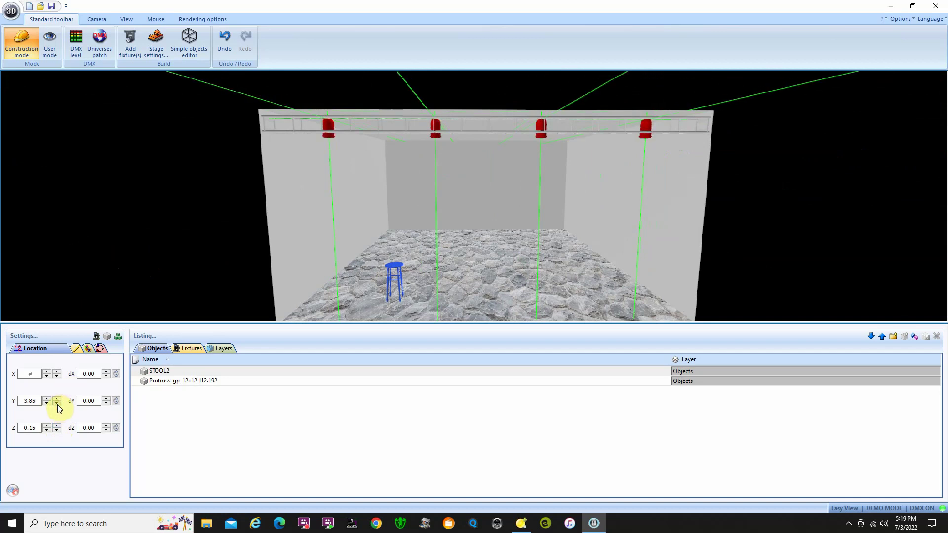
left_click(57, 404)
left_click(57, 404)
left_click(57, 403)
left_click(57, 404)
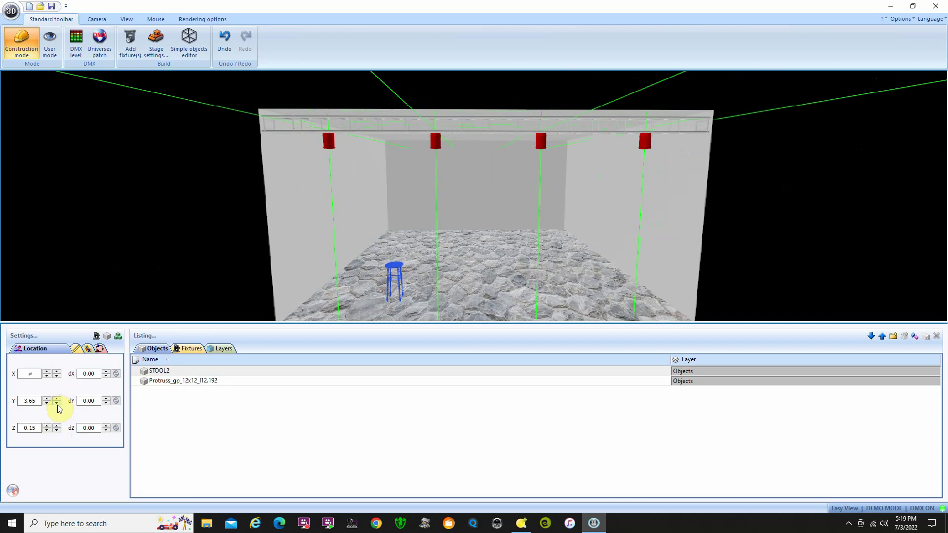
left_click(58, 398)
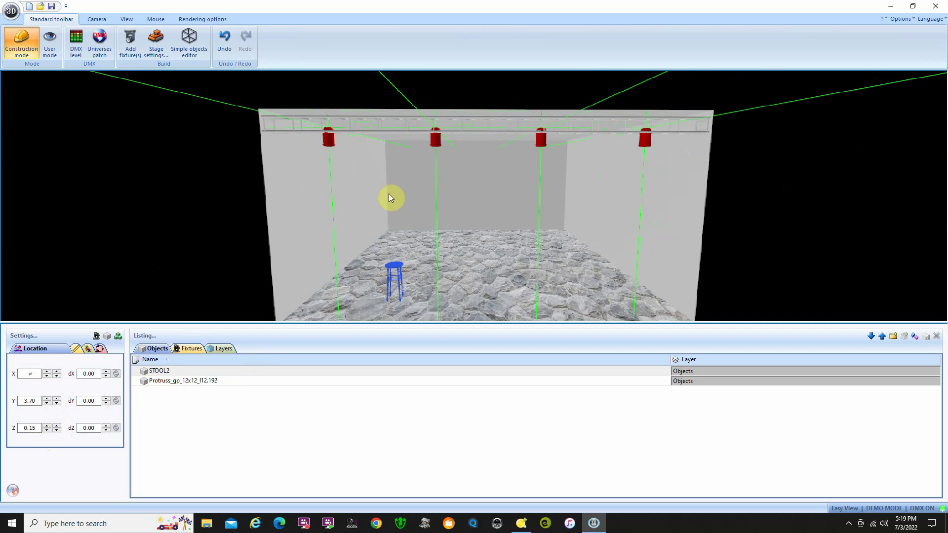
Step: Try 90° rotations about Y and X, then return the fixtures to hanging upright
mouse_move(237, 208)
left_mouse_down()
mouse_move(296, 243)
mouse_move(371, 255)
mouse_move(428, 207)
mouse_move(378, 226)
mouse_move(300, 220)
mouse_move(236, 191)
mouse_move(223, 197)
mouse_move(232, 197)
left_mouse_up()
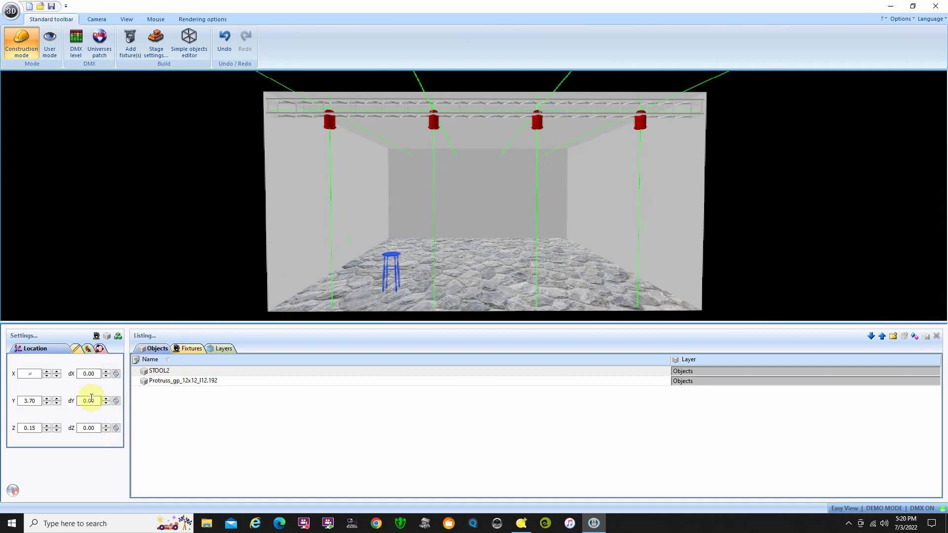
left_click(116, 401)
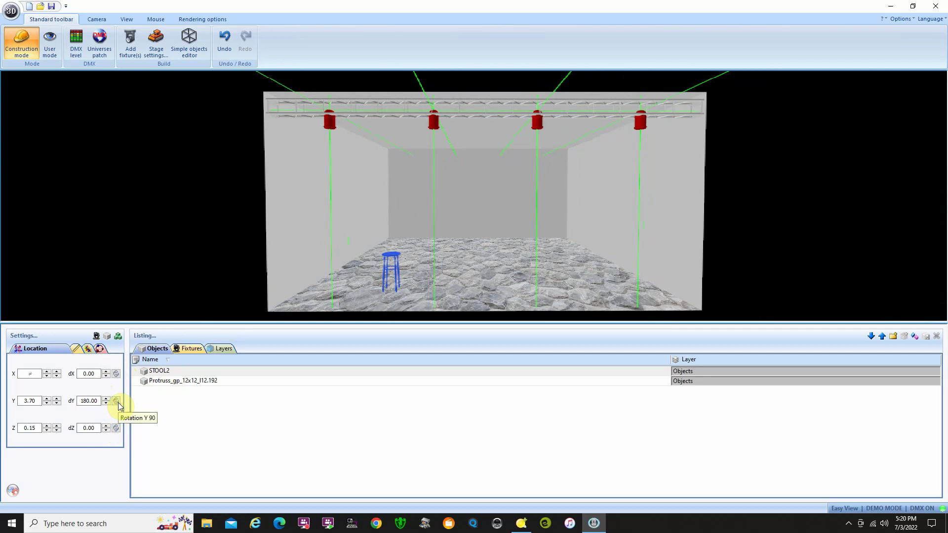
left_click(117, 401)
left_click(118, 402)
left_click(116, 374)
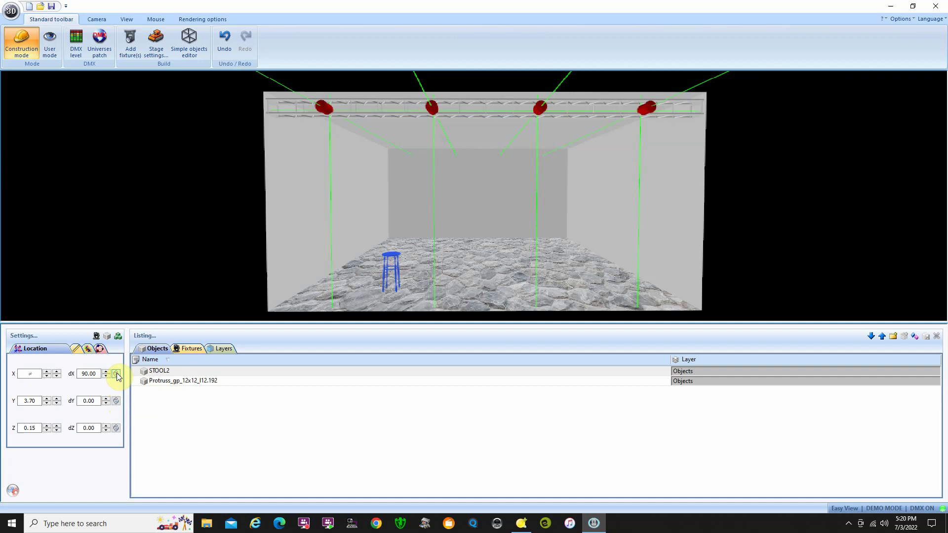
left_click(116, 374)
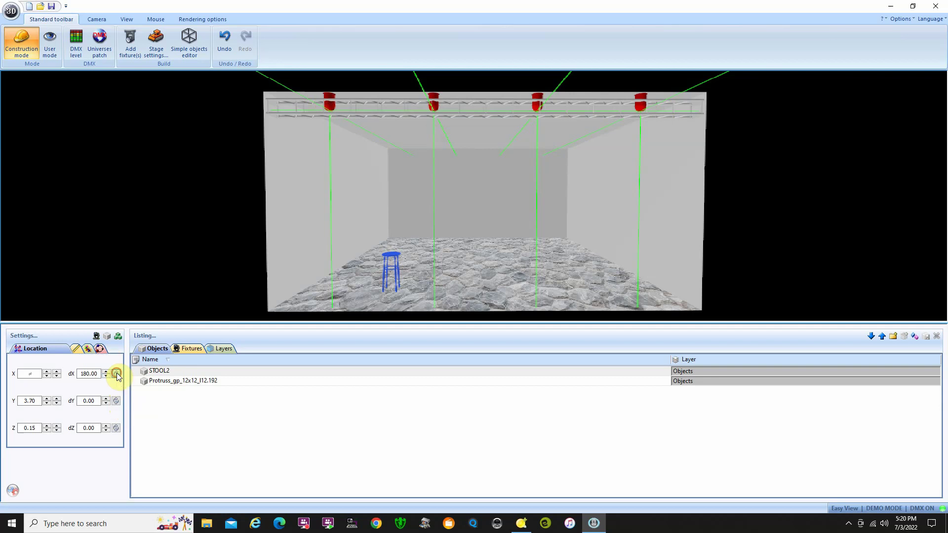
left_click(117, 374)
left_click(117, 374)
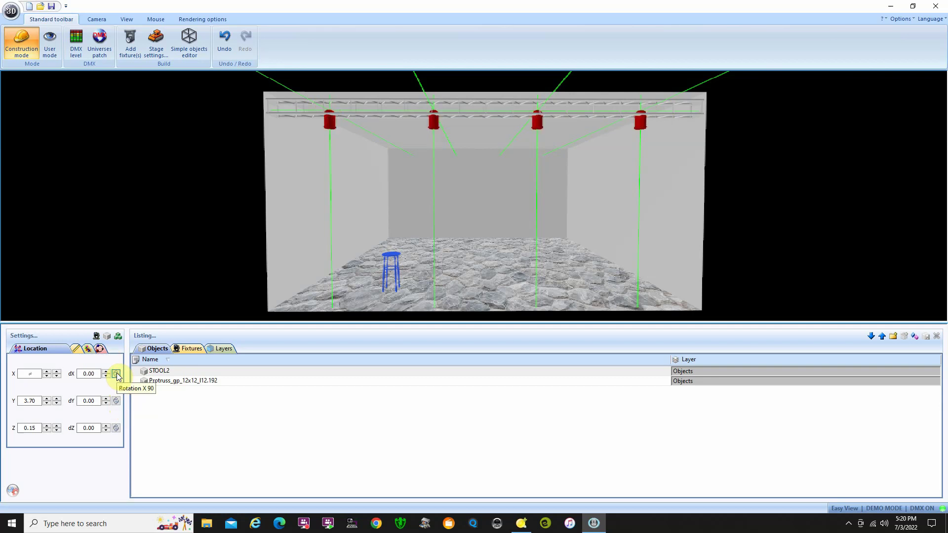
left_click(117, 374)
left_click(117, 375)
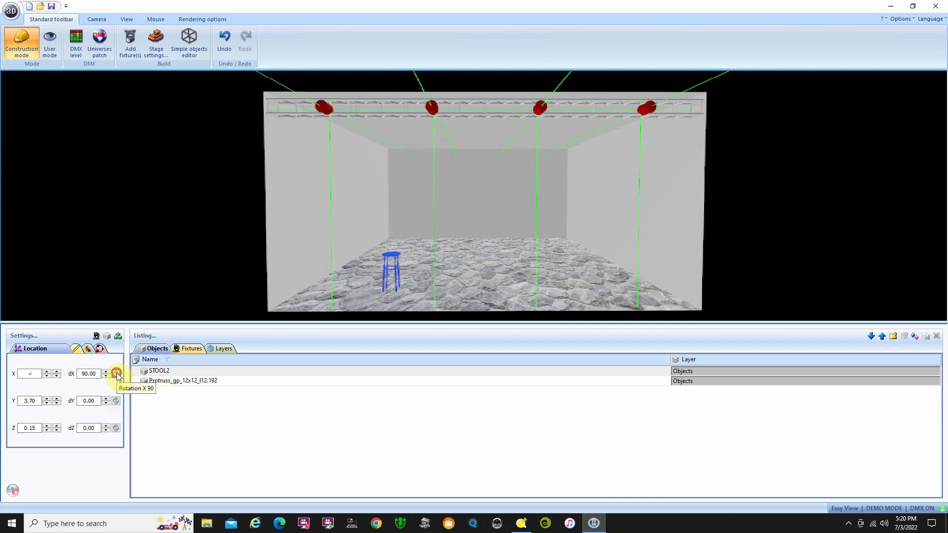
left_click(117, 374)
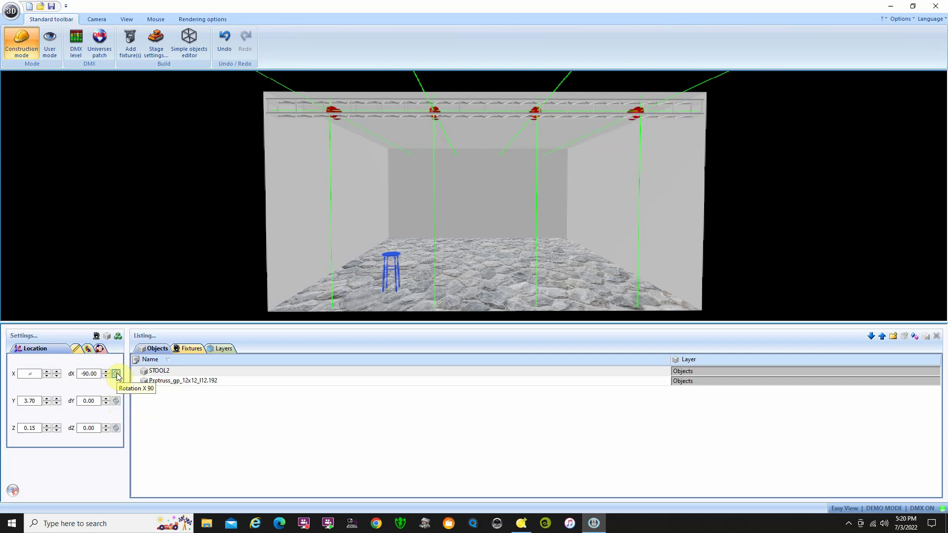
left_click(117, 374)
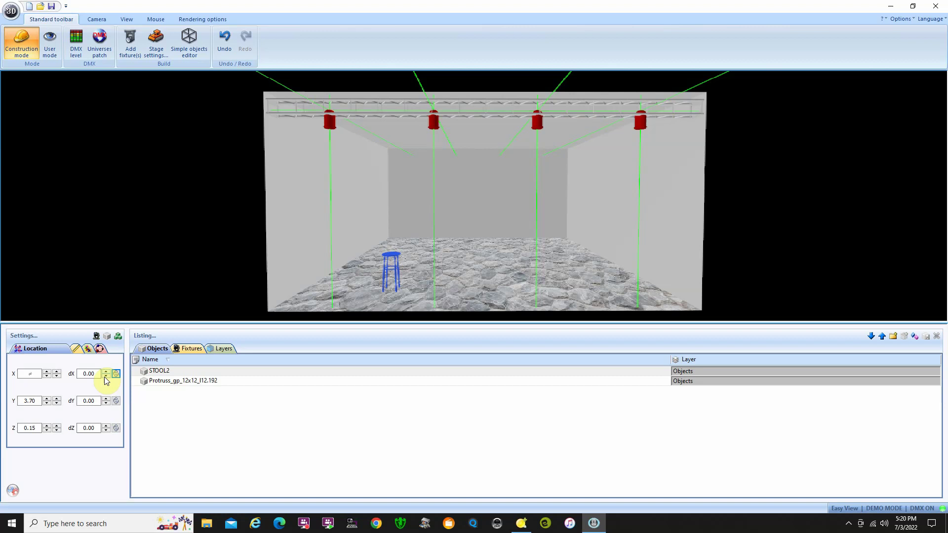
Step: Set the fixtures' X rotation to -20.00 and return to a straight front view
left_click(106, 371)
left_click(107, 371)
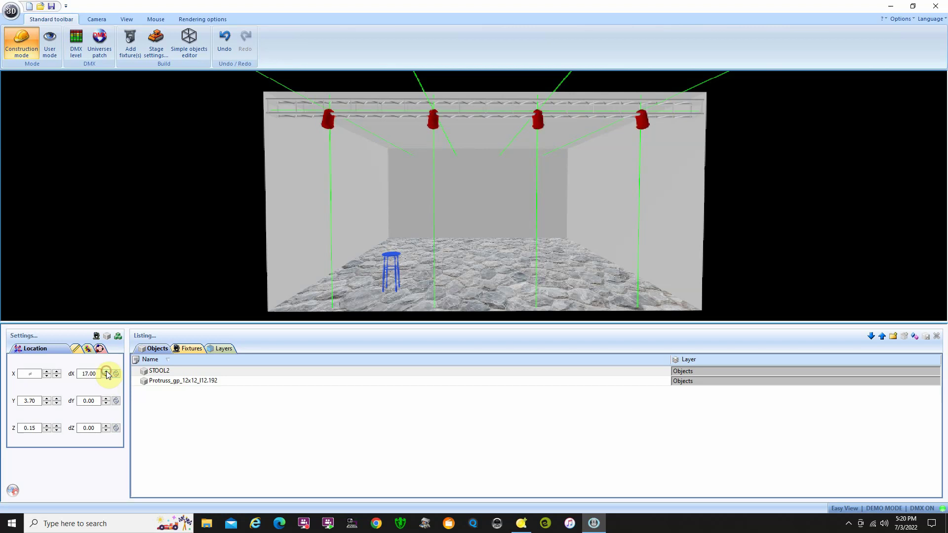
left_click_drag(254, 239, 354, 222)
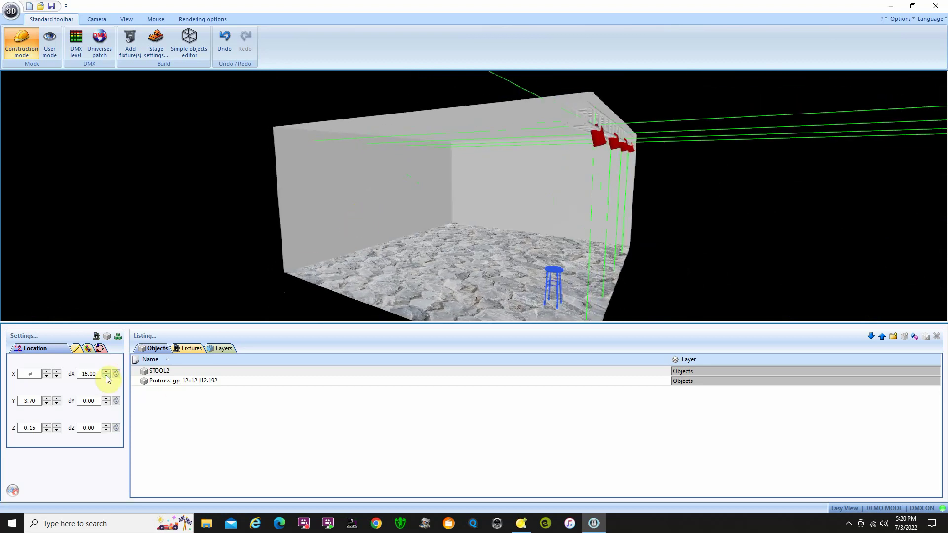
left_click_drag(106, 378, 106, 378)
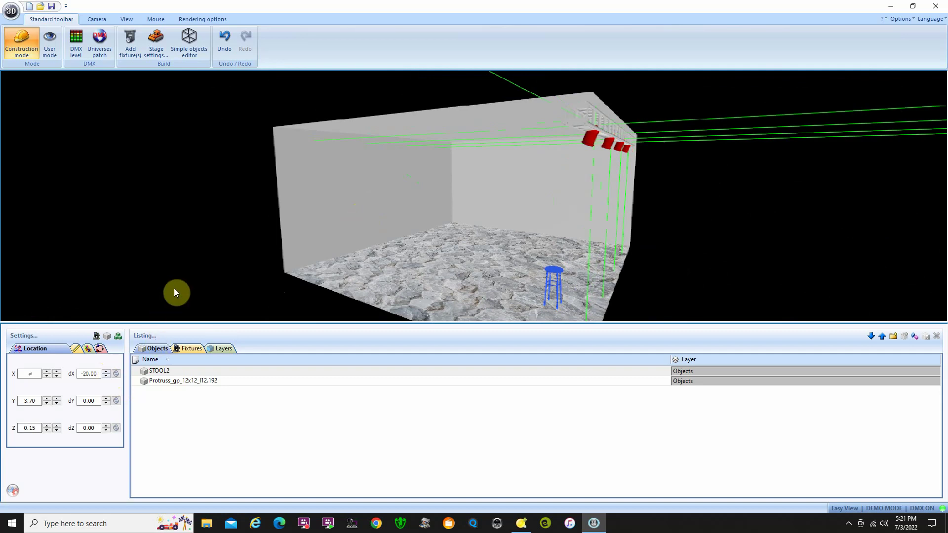
left_click_drag(542, 208, 384, 199)
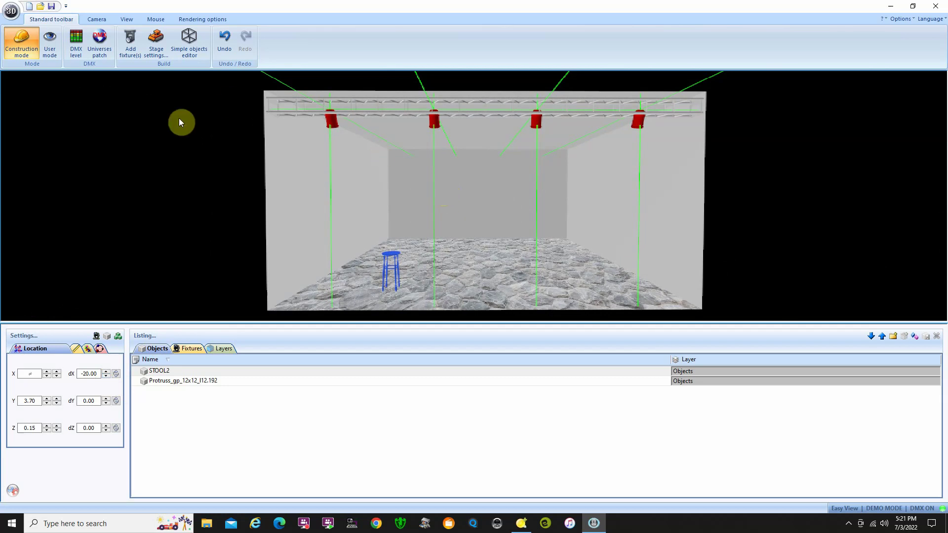
left_click(103, 44)
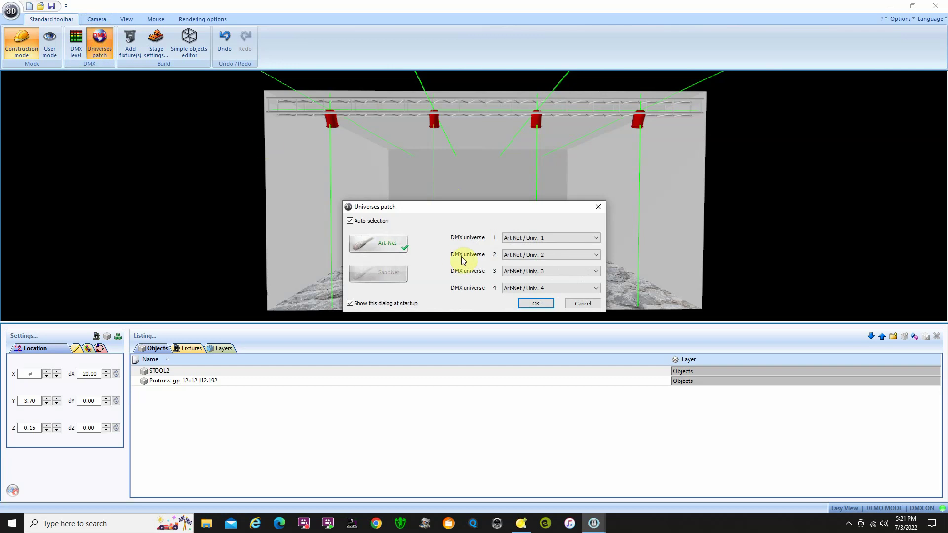
left_click(537, 305)
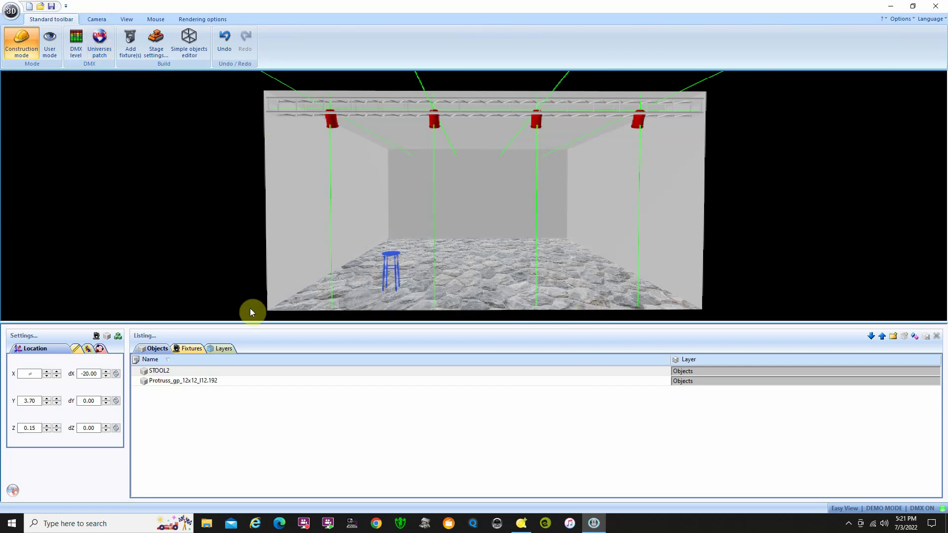
Step: Sort the object list by Name and toggle User mode to preview the stage
left_click(236, 360)
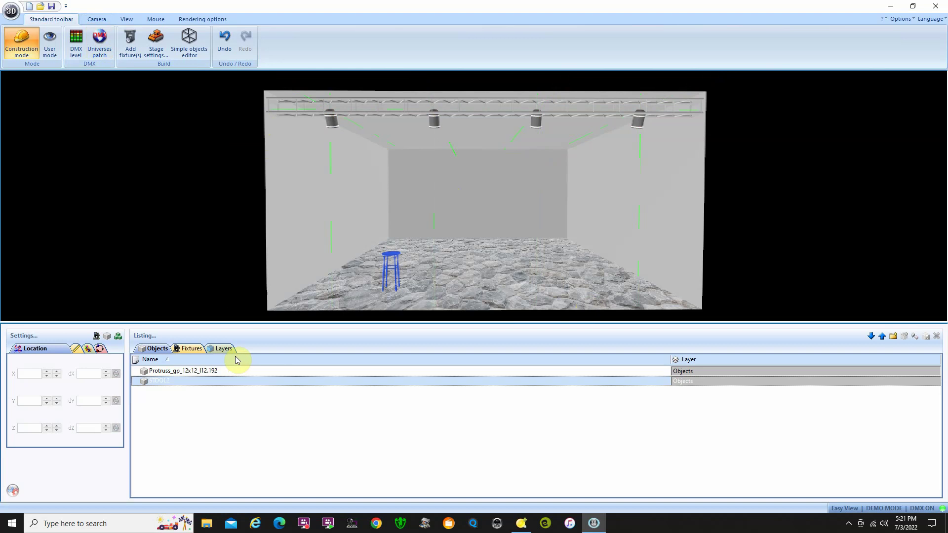
left_click(50, 52)
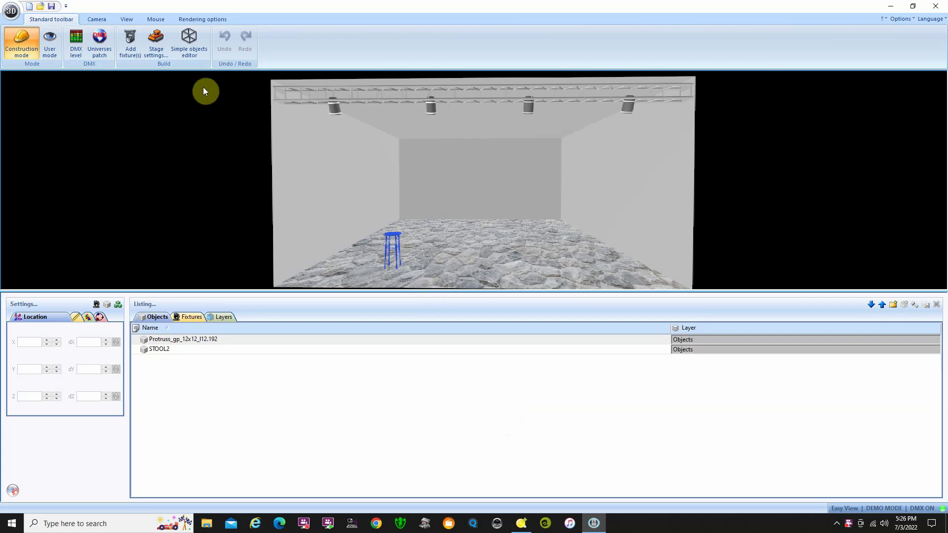
Step: Restore Easy View to a smaller window on the right, check ArtNet output, return to Virtual Console
left_click(912, 6)
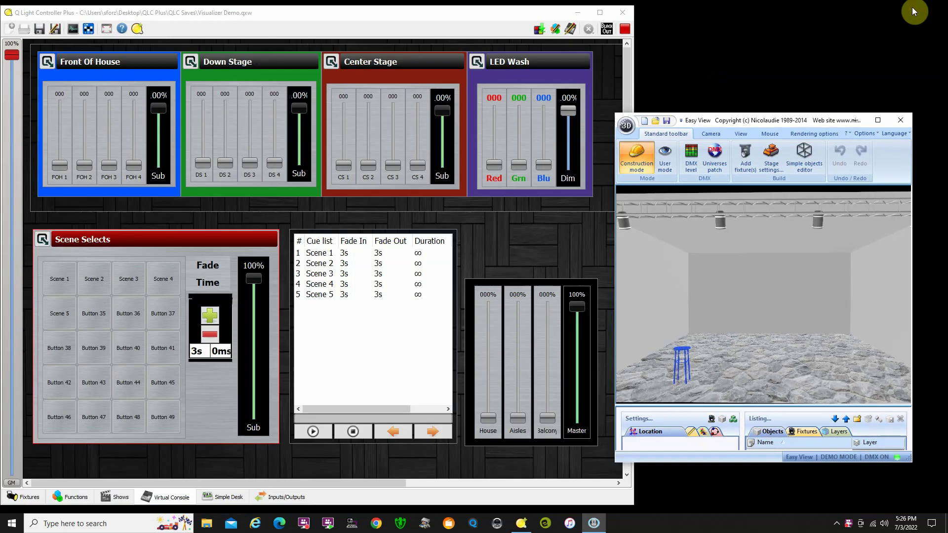
left_click_drag(859, 124, 825, 84)
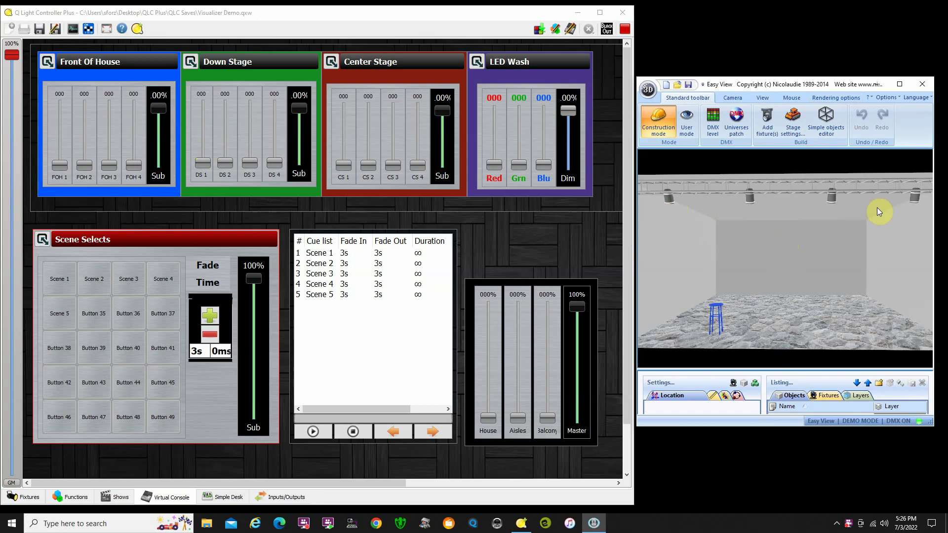
left_click(282, 497)
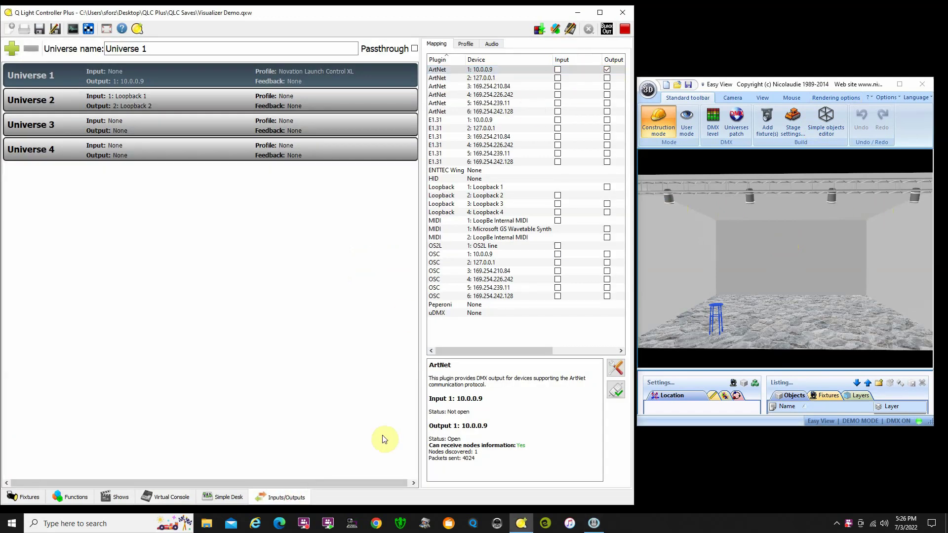
left_click(176, 497)
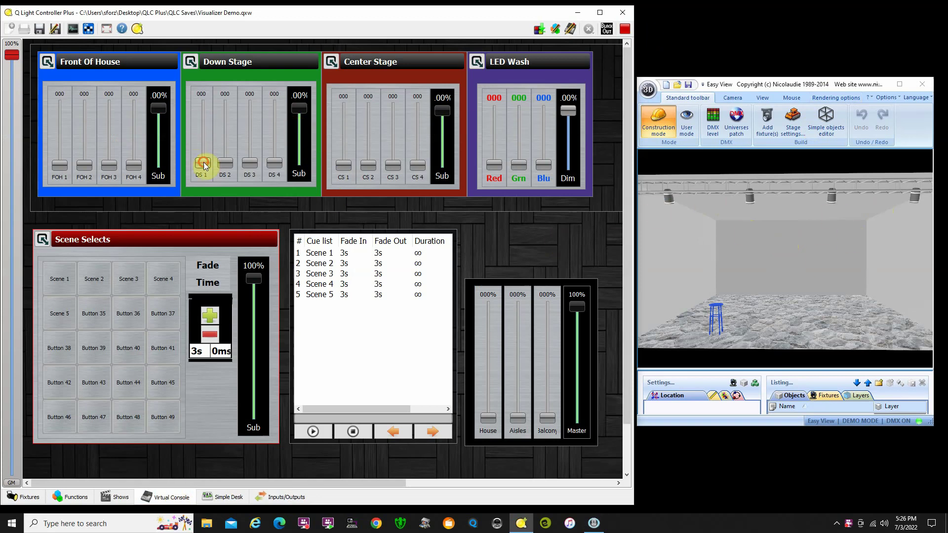
Step: Raise the Down Stage faders DS 1–DS 4 to 255
left_click_drag(202, 159, 206, 101)
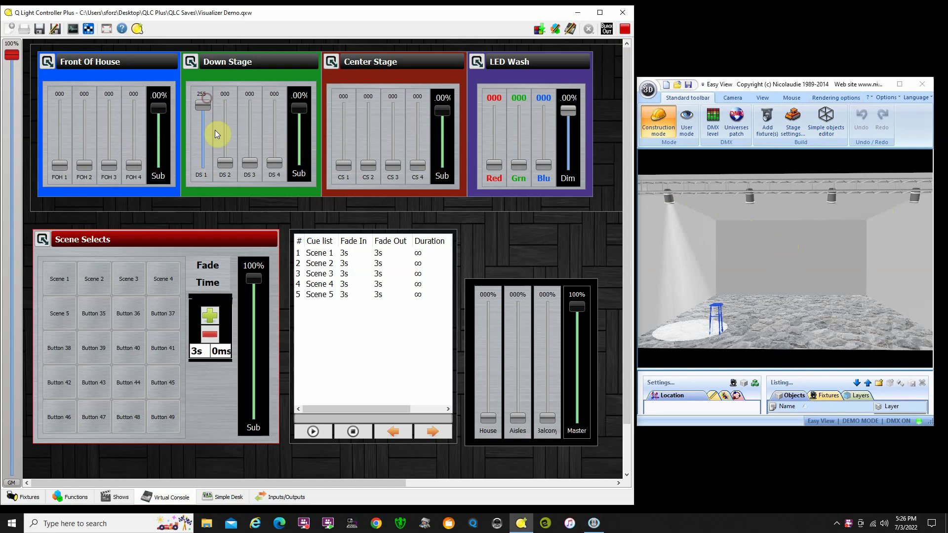
left_click_drag(225, 162, 226, 101)
left_click_drag(249, 143, 254, 102)
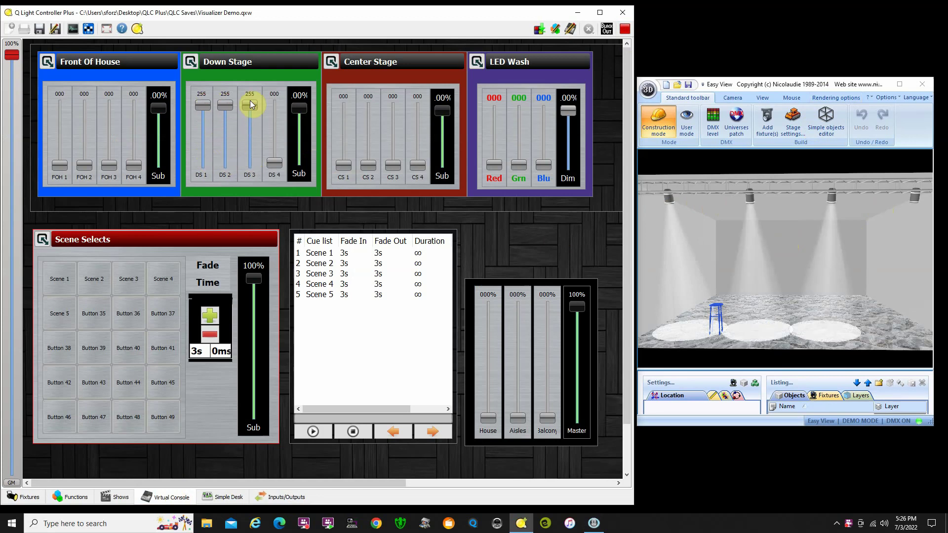
left_click_drag(275, 158, 275, 79)
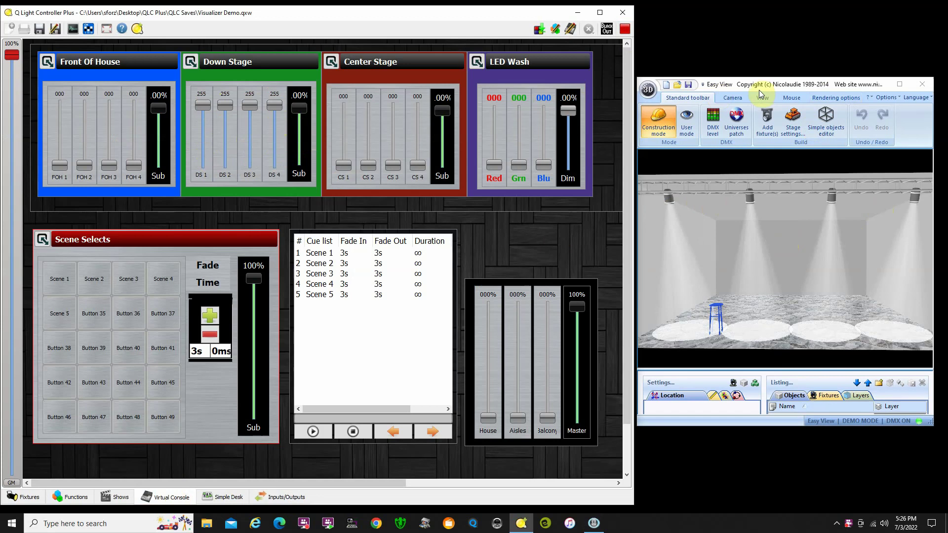
Step: Bring the Easy View window to the front and maximise it
left_click(789, 90)
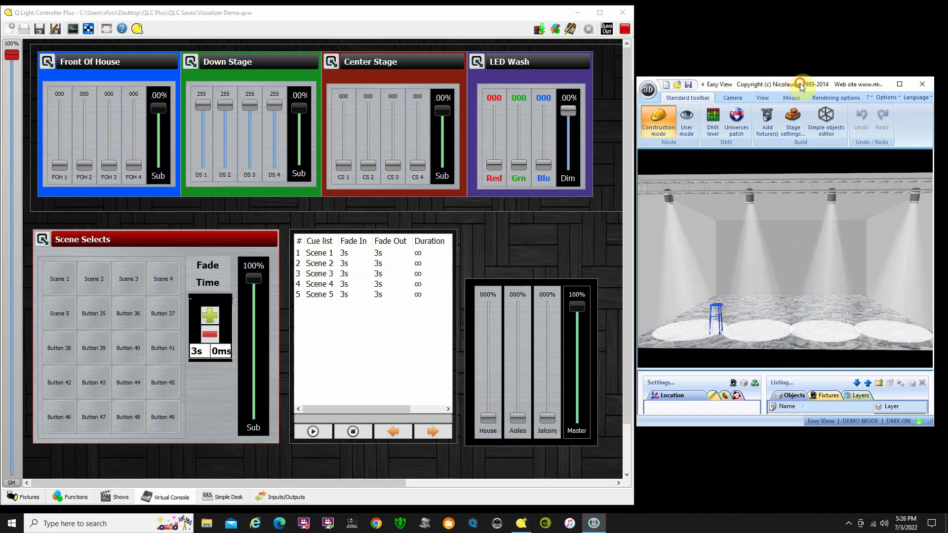
left_click_drag(806, 85, 730, 76)
left_click(822, 74)
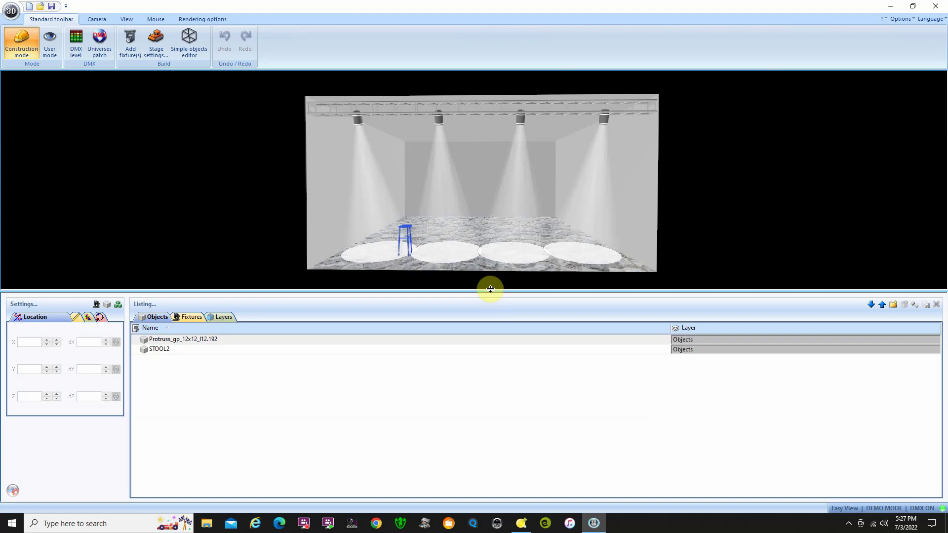
Step: Enlarge the 3D view, switch to Construction mode and select the four-fixture group in Fixtures
left_click_drag(491, 288, 485, 308)
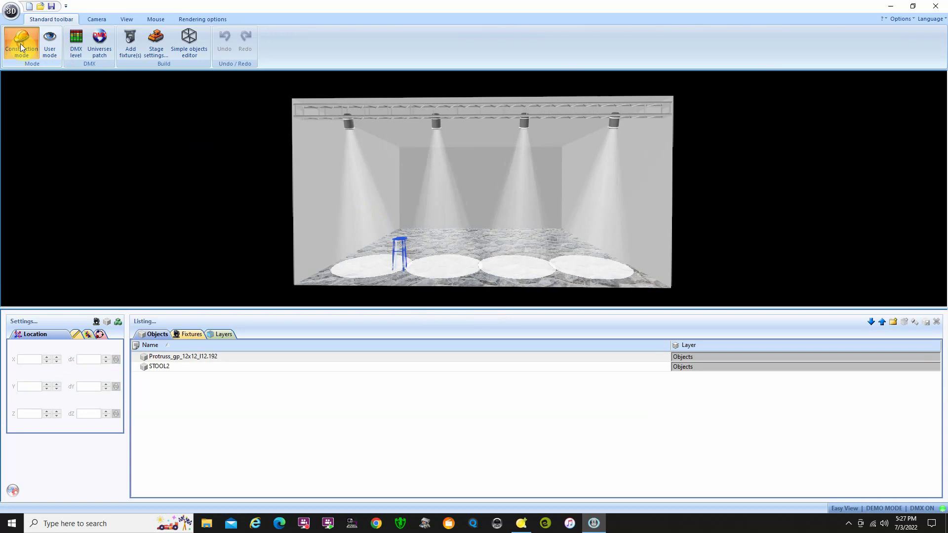
left_click(28, 84)
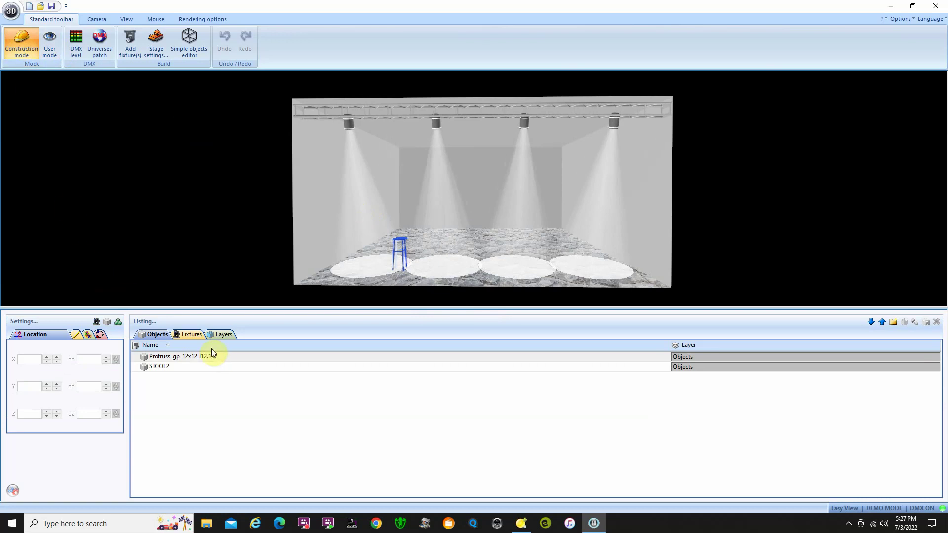
left_click(189, 335)
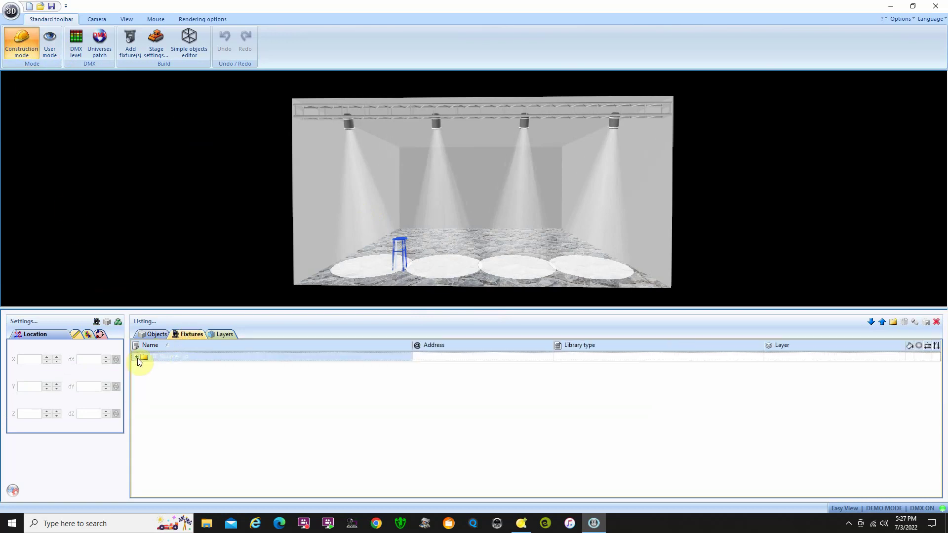
left_click(194, 357)
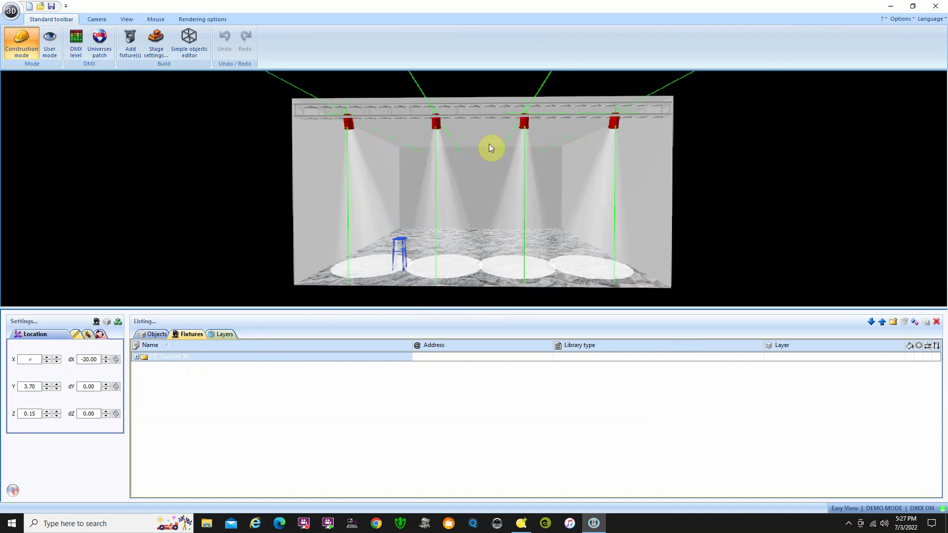
Step: Adjust the fixture group's dX rotation until it settles at -18.00
left_click(106, 362)
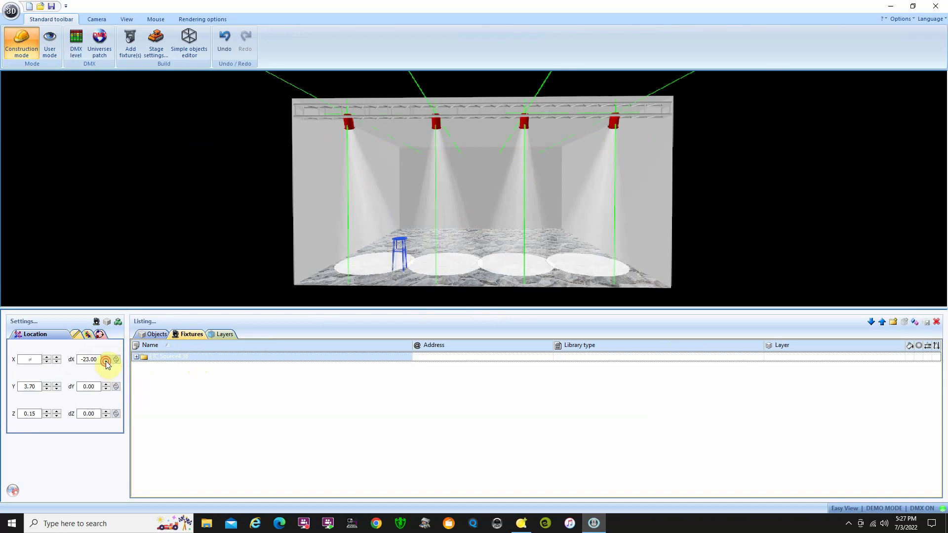
left_click(105, 361)
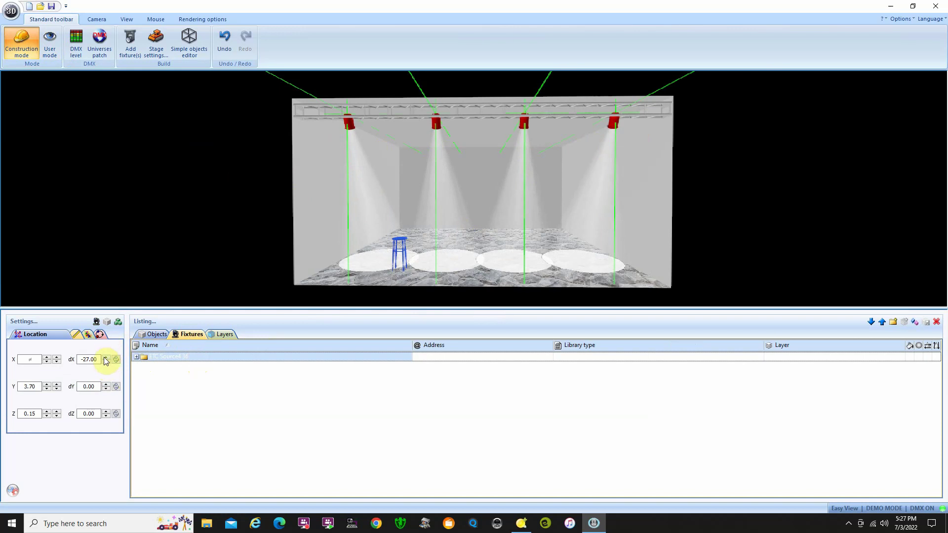
left_click(105, 356)
left_click(106, 357)
left_click(105, 356)
left_click(106, 356)
left_click(105, 356)
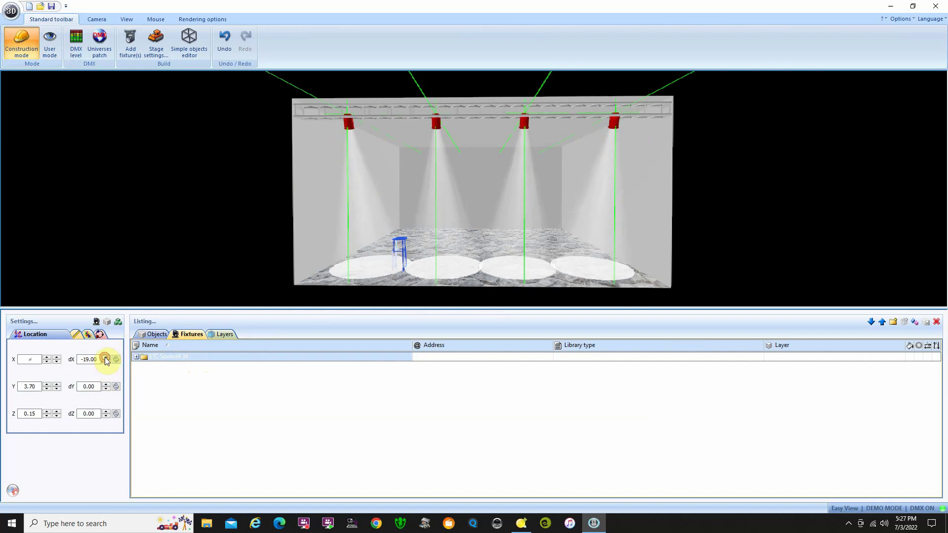
left_click(106, 357)
left_click(105, 357)
left_click(106, 356)
left_click(106, 357)
left_click(105, 357)
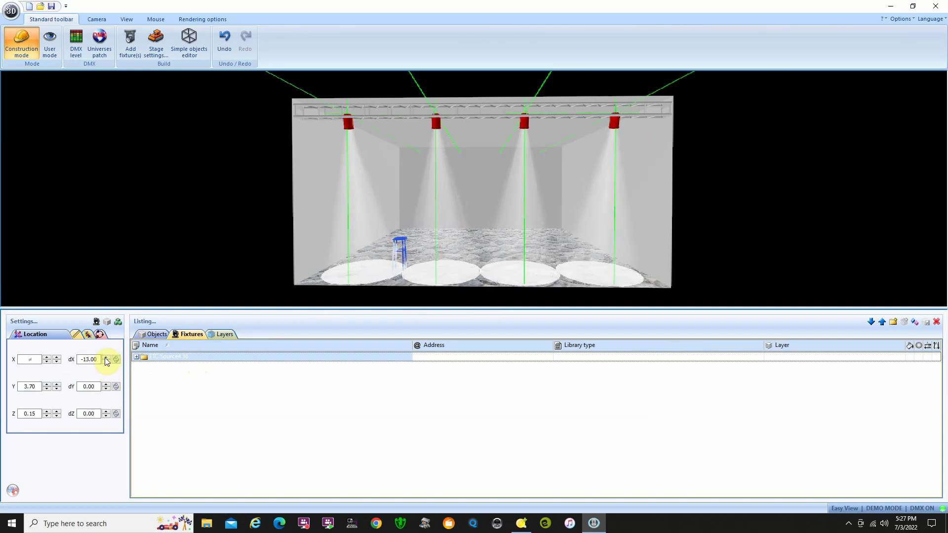
left_click(106, 362)
left_click(105, 362)
left_click(105, 363)
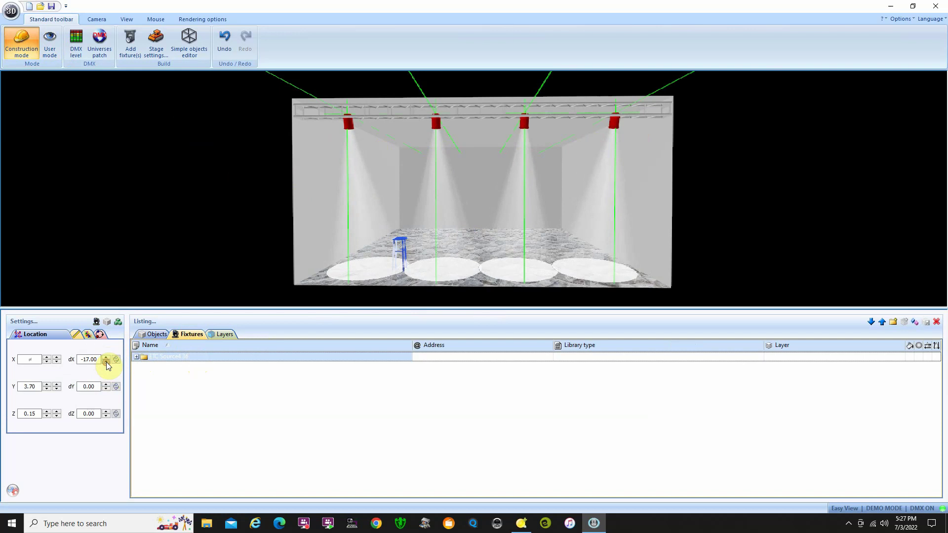
left_click(105, 363)
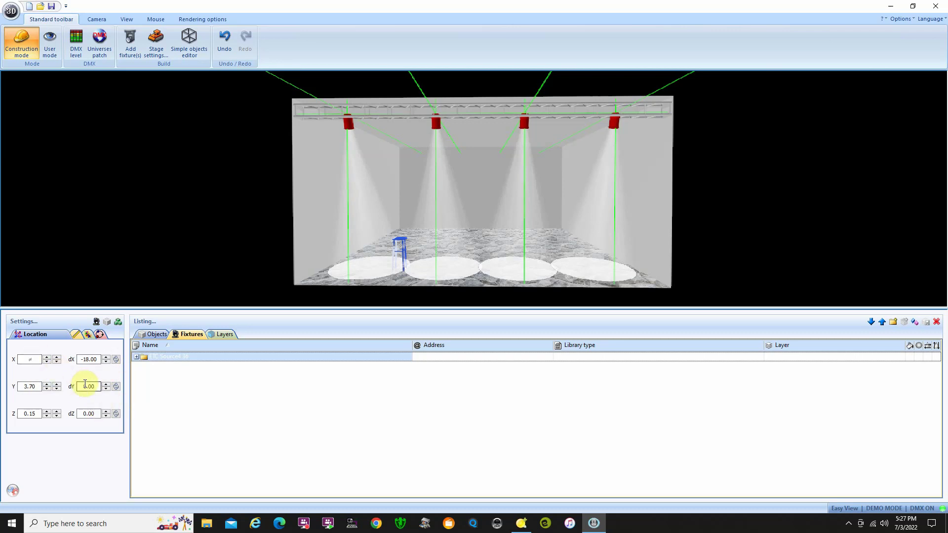
Step: Test the dY rotation between 8 and -11, then return it to 0.00
left_click(106, 384)
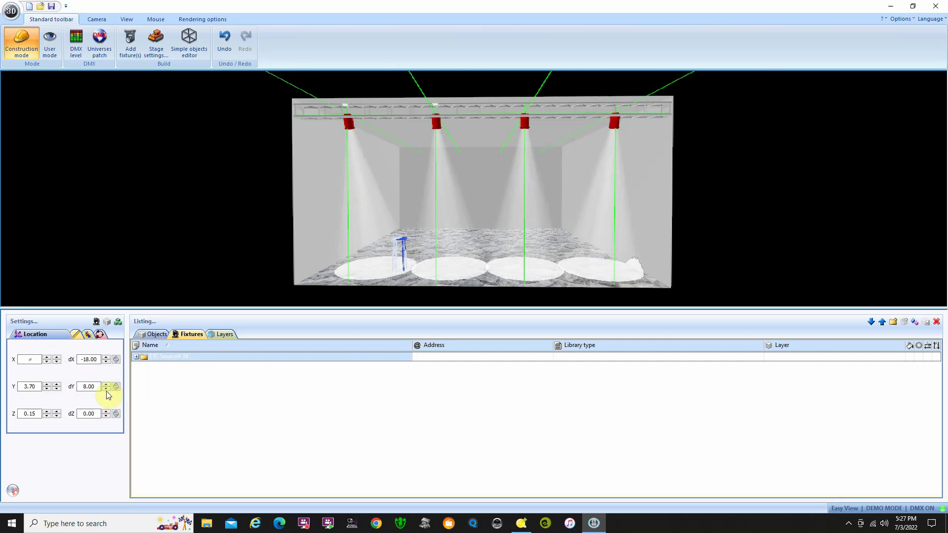
left_click(106, 389)
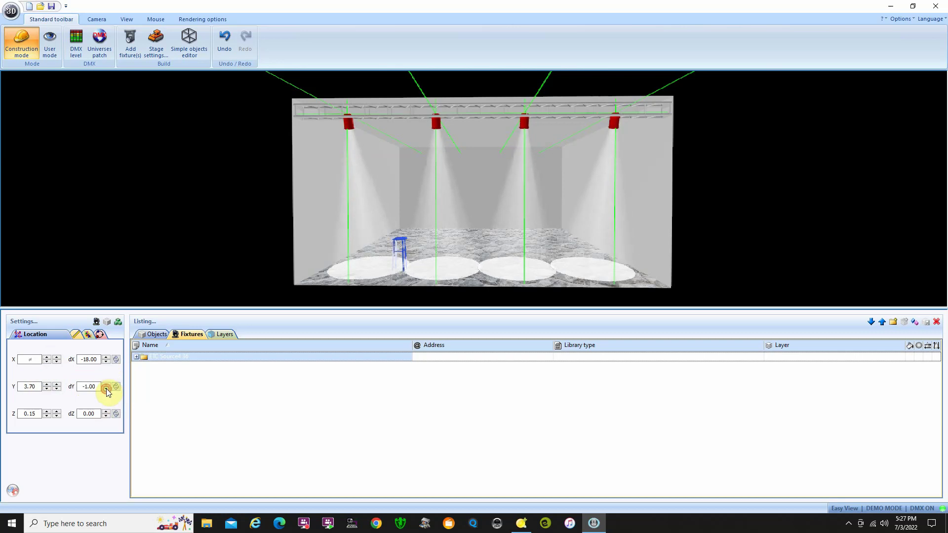
left_click(106, 389)
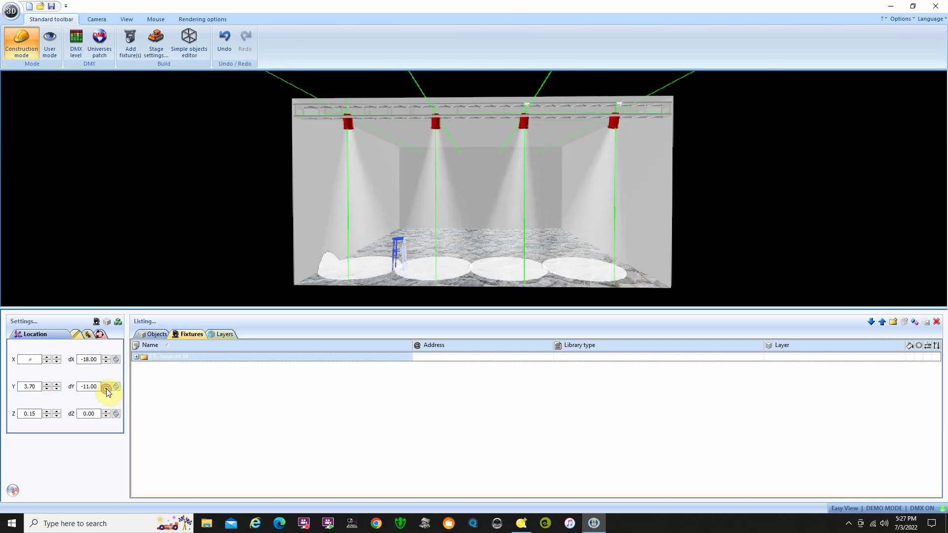
left_click(106, 385)
left_click(105, 385)
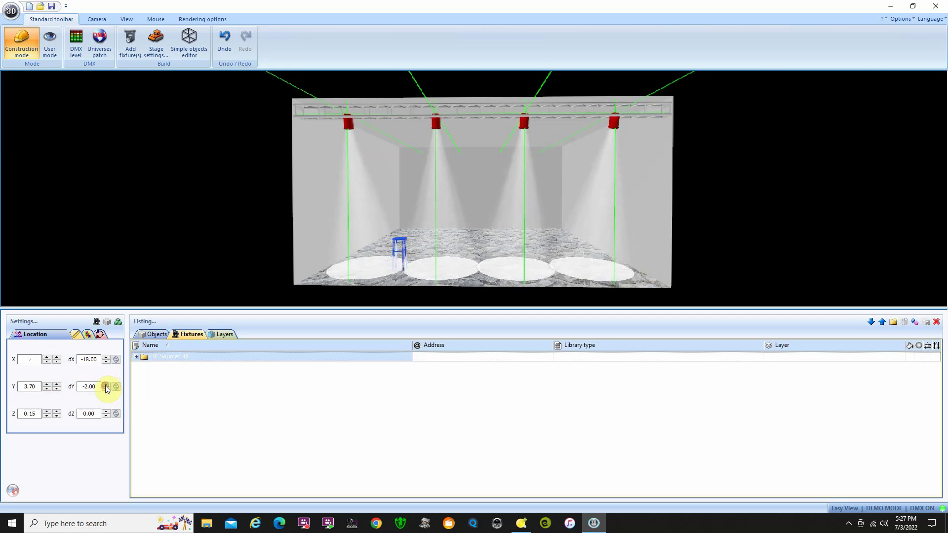
left_click(106, 385)
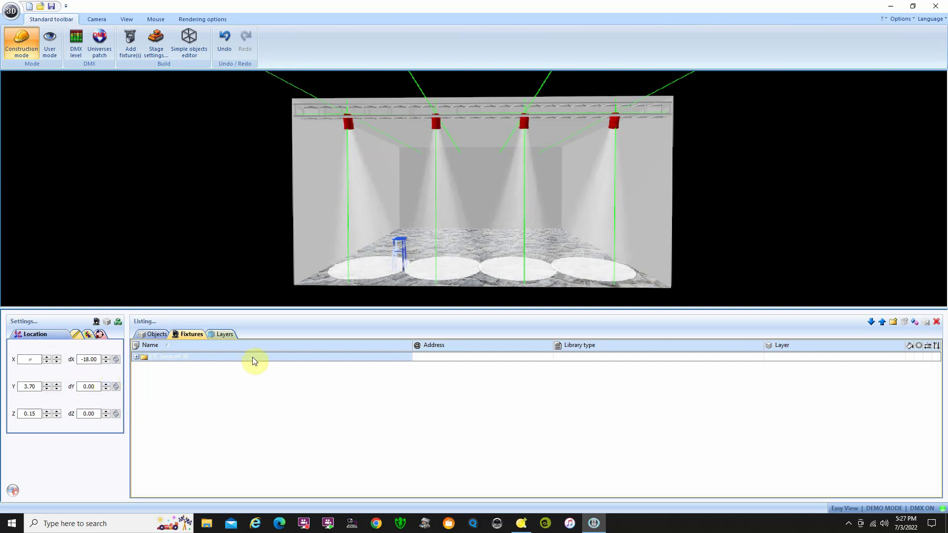